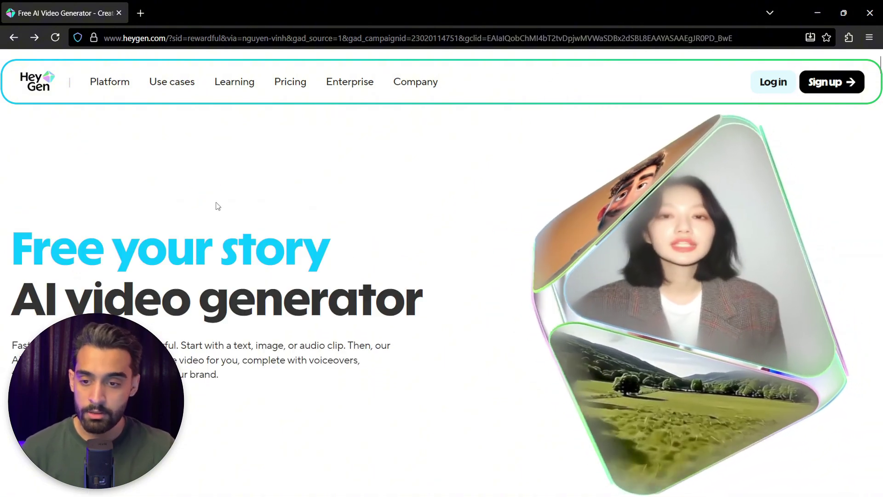
Step: Sign up for a HeyGen account and choose the Free plan
mouse_move(162, 90)
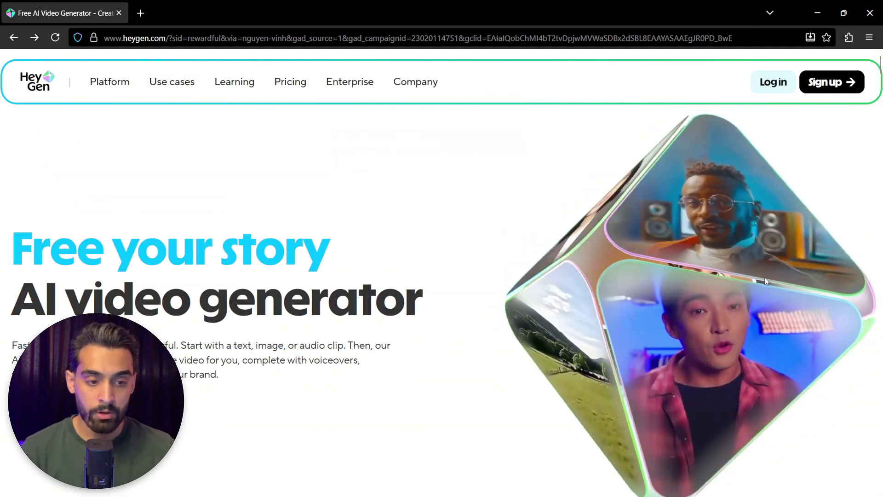
left_click(830, 91)
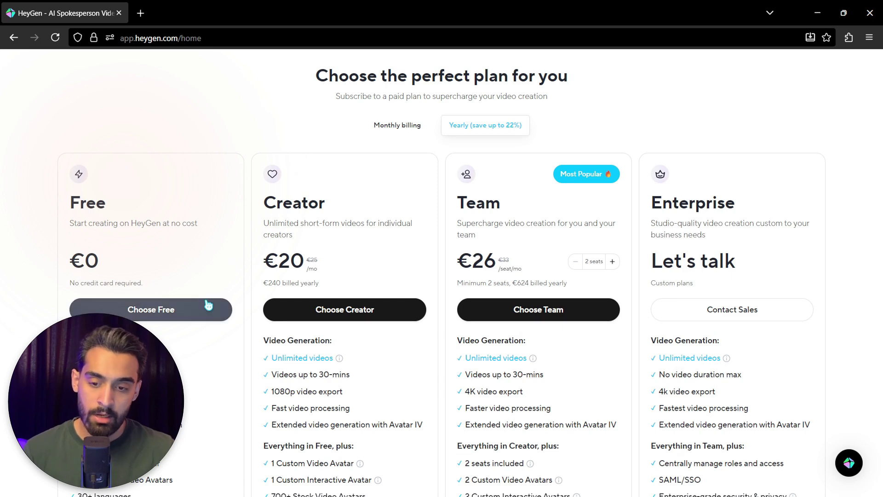
mouse_move(342, 360)
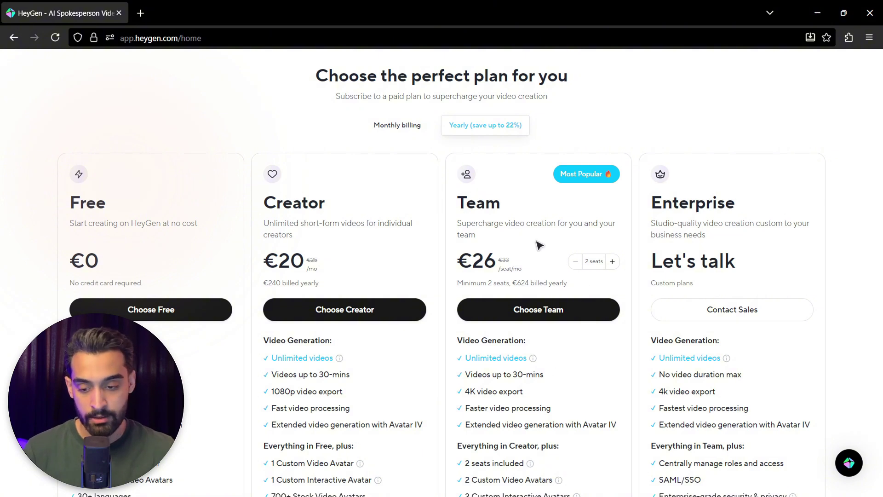
left_click(161, 310)
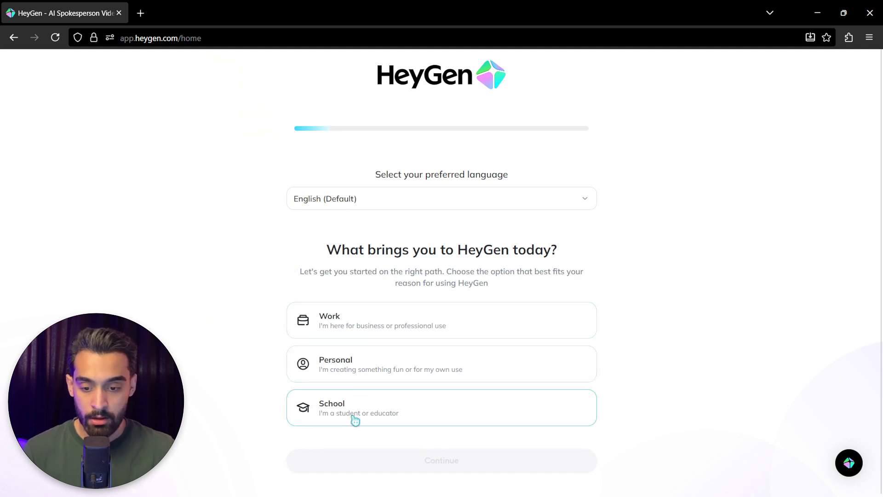
Step: Answer onboarding as Personal use, Hobbyist, with a marketing video as first project, and submit
left_click(359, 373)
left_click(451, 465)
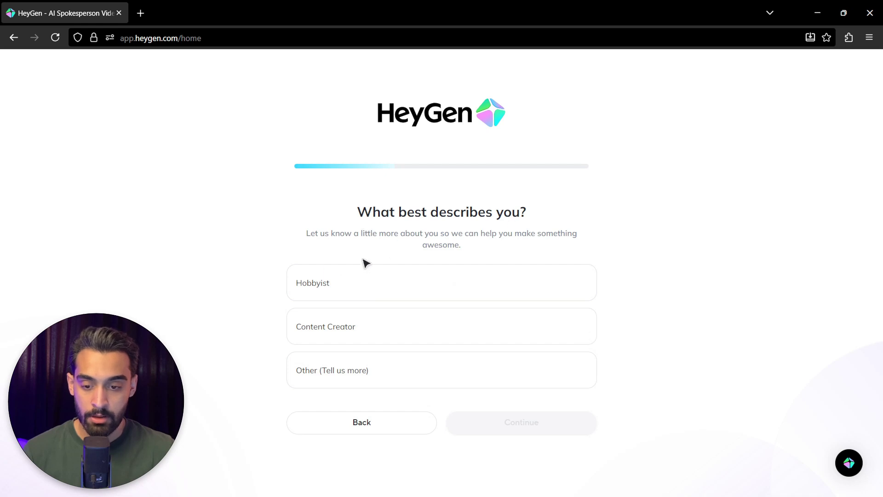
left_click(307, 295)
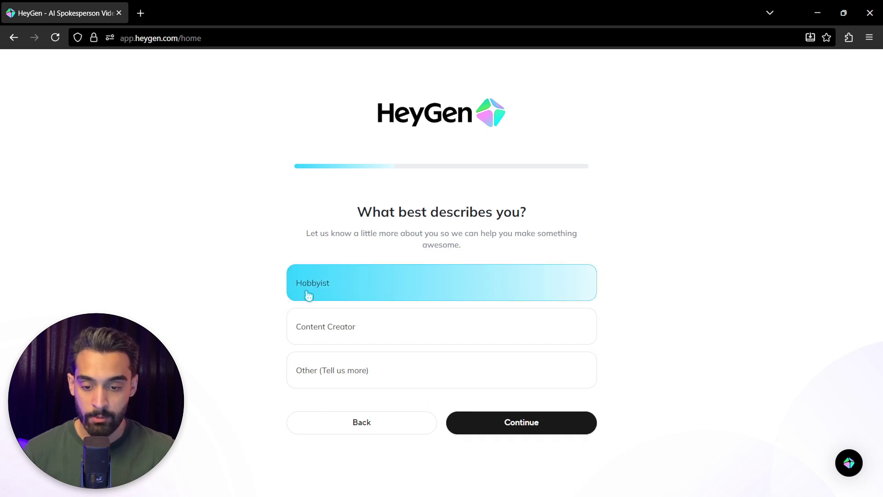
left_click(520, 426)
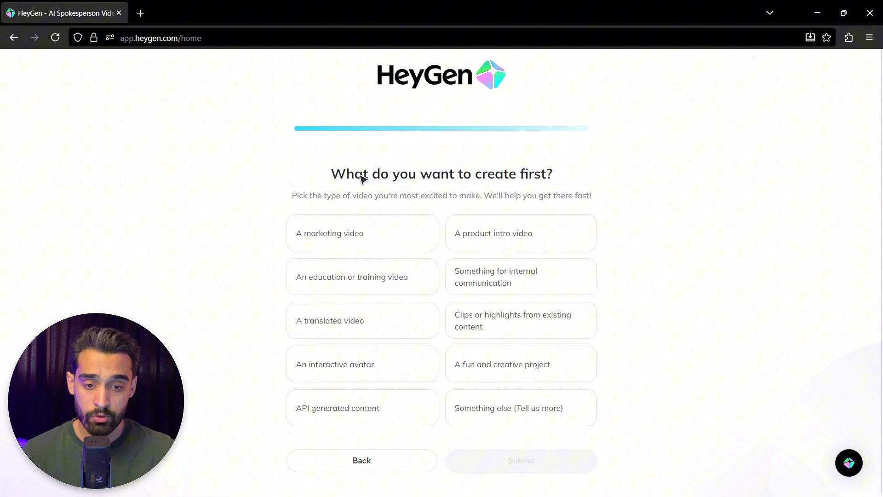
left_click(359, 237)
left_click(531, 459)
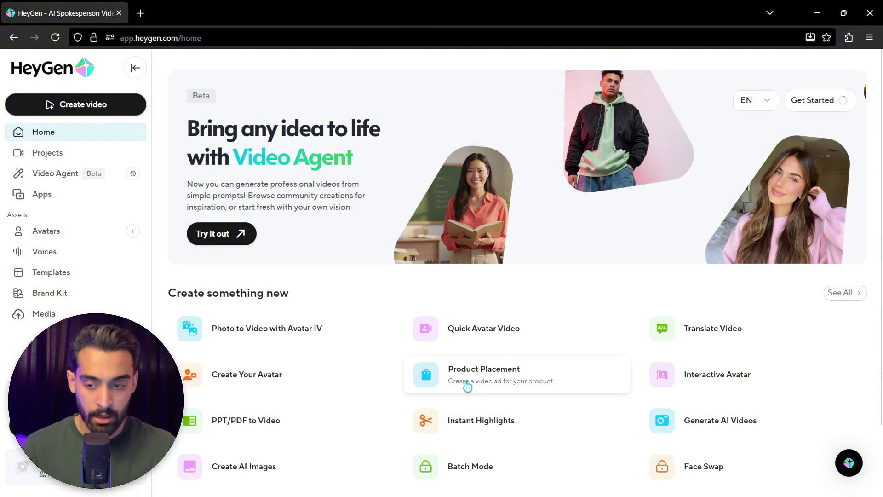
Step: Check the empty Projects page, scroll through Video Agent community videos, then go to Apps
left_click(59, 158)
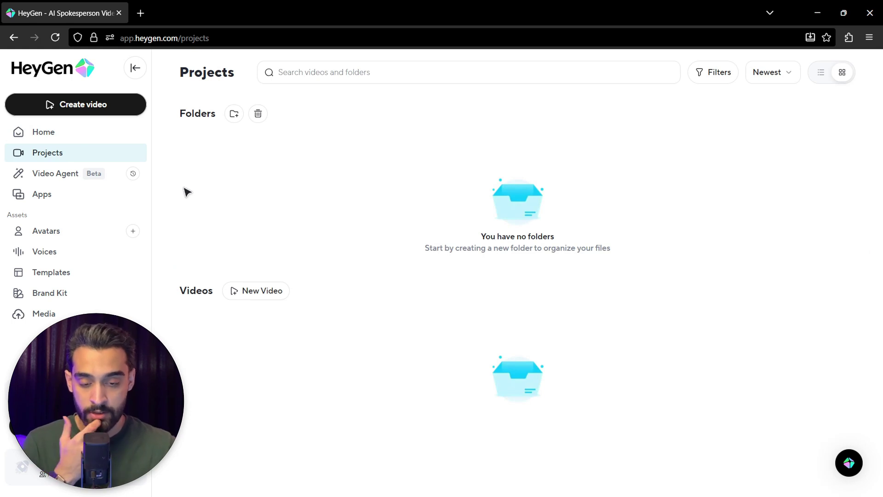
left_click(59, 176)
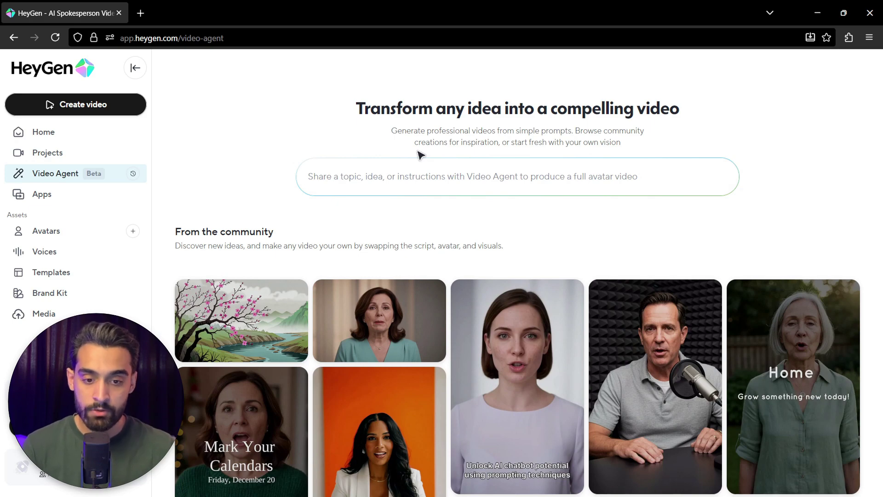
scroll(266, 309, "down", 5)
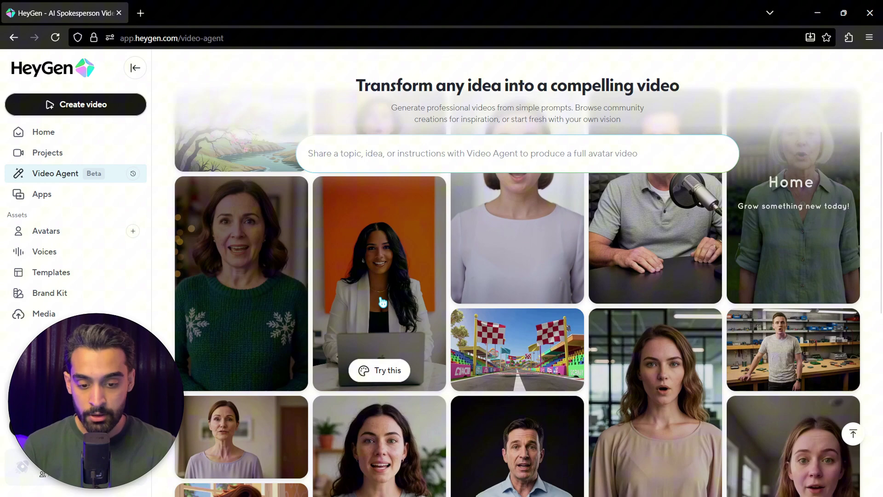
scroll(383, 301, "down", 3)
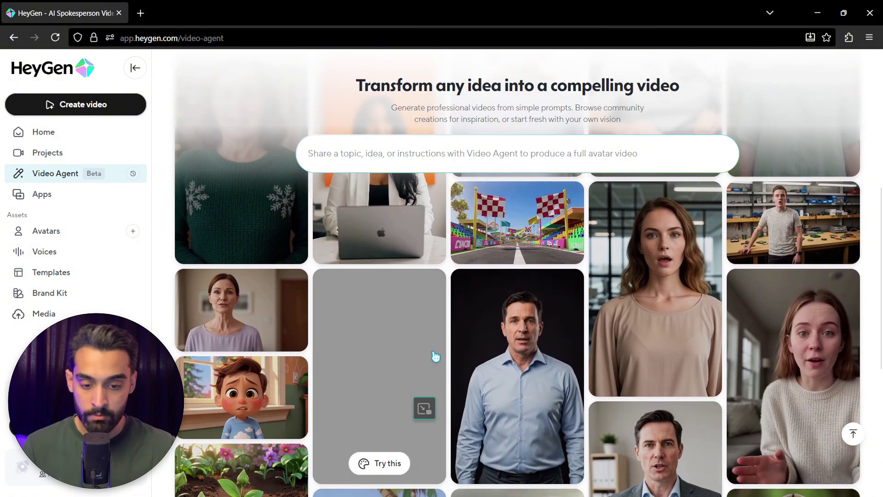
scroll(653, 322, "down", 3)
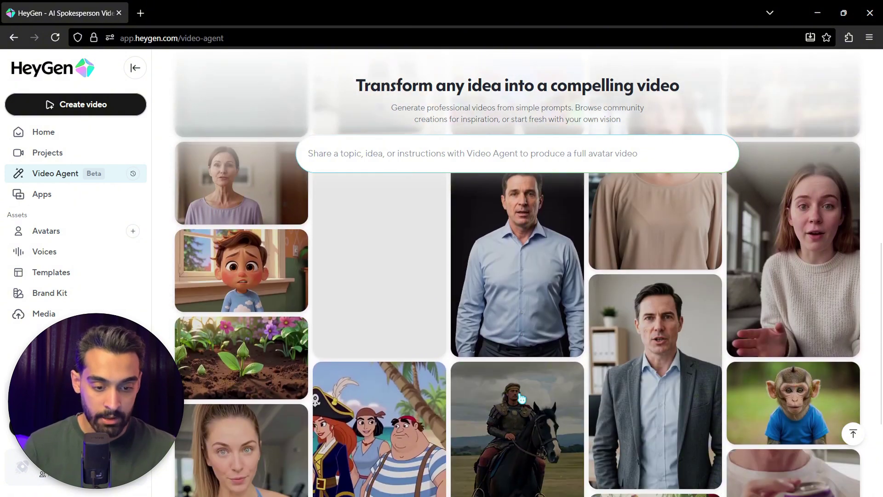
scroll(399, 230, "up", 3)
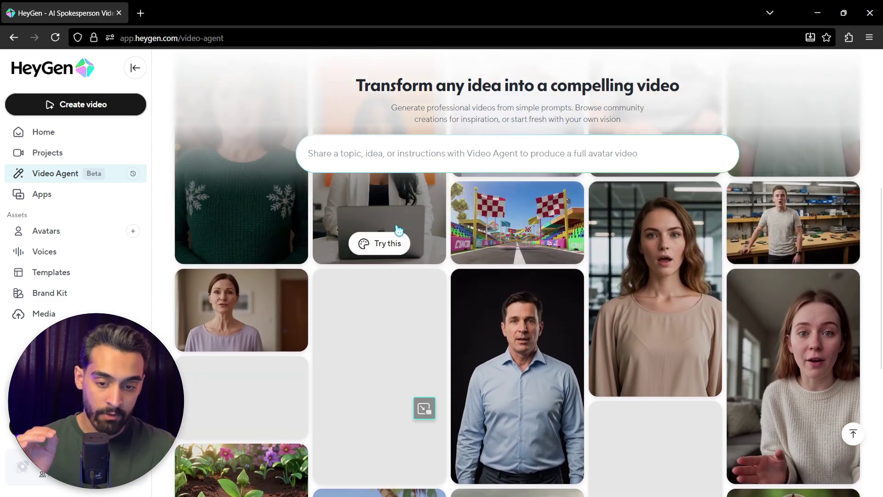
left_click(56, 196)
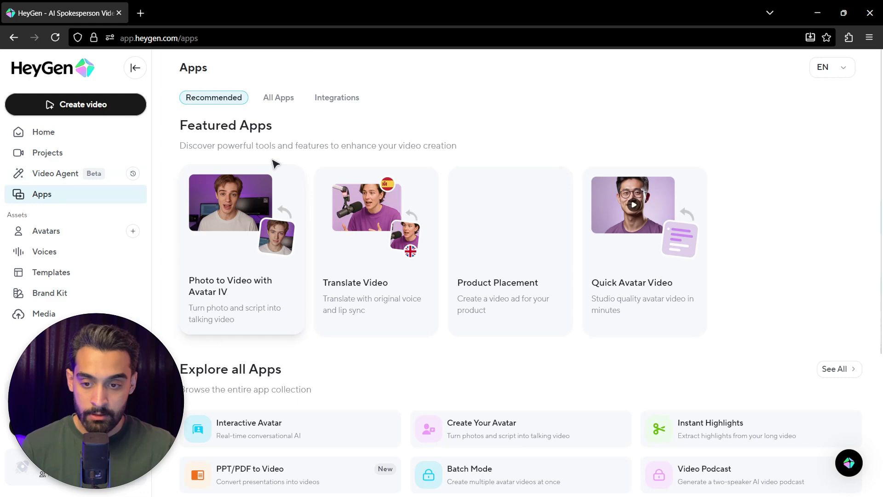
Step: Scroll the Apps list, visit Avatars, Voices, Templates, Brand Kit and Media, then return Home
scroll(275, 149, "down", 3)
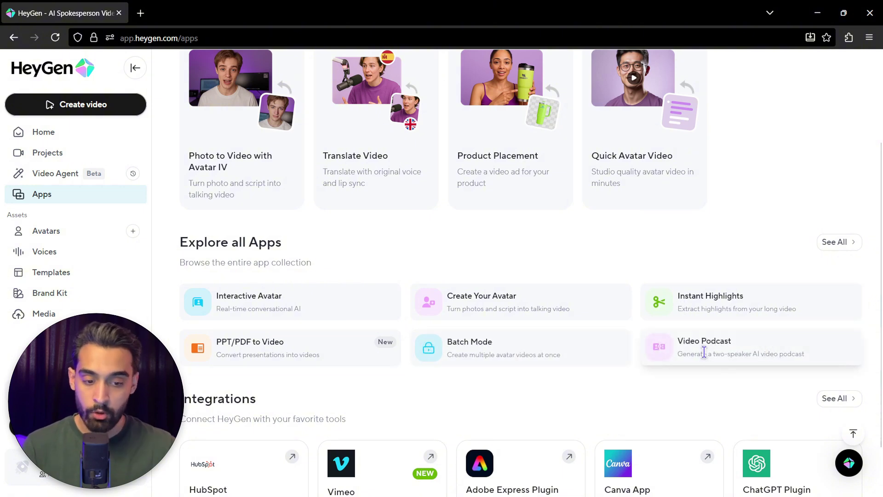
scroll(371, 367, "down", 2)
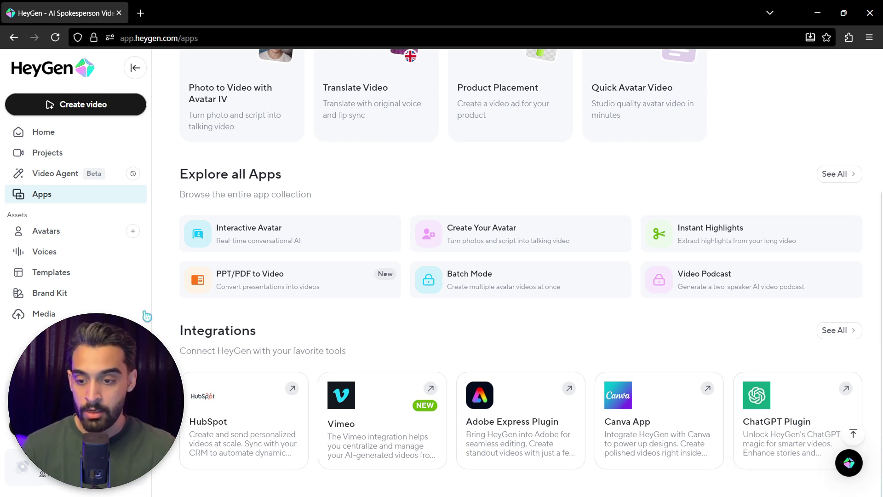
left_click(49, 237)
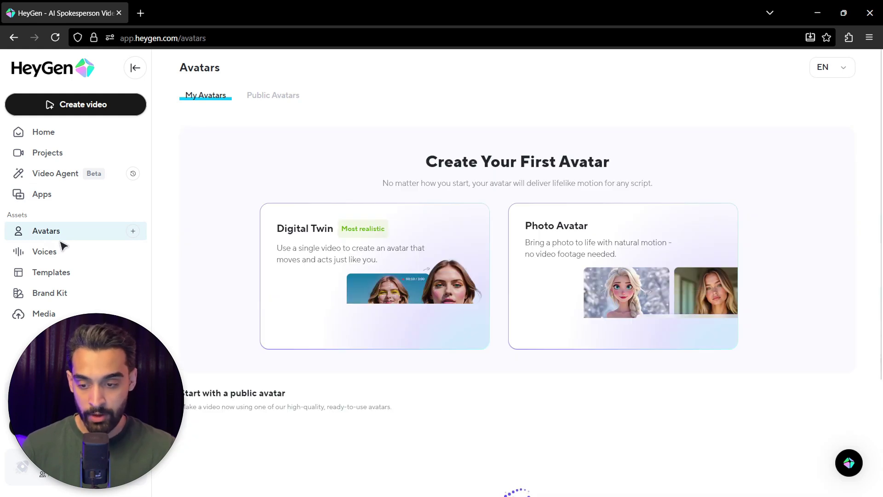
left_click(62, 248)
left_click(61, 274)
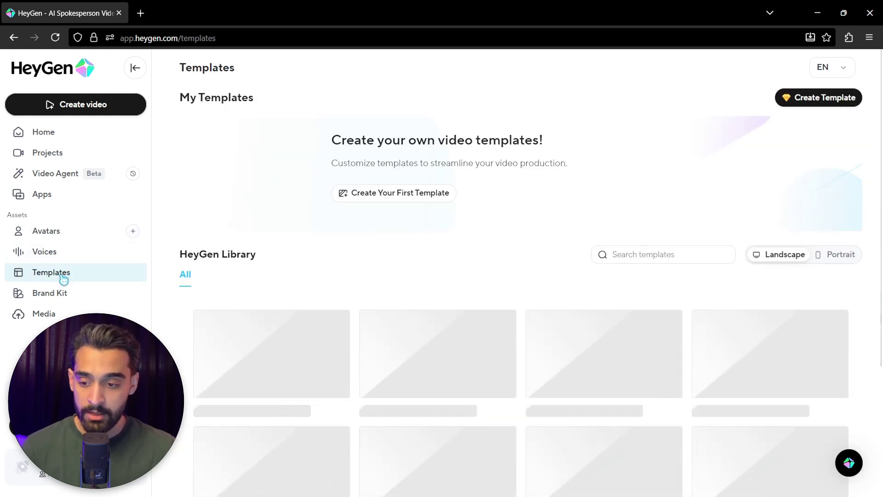
left_click(63, 301)
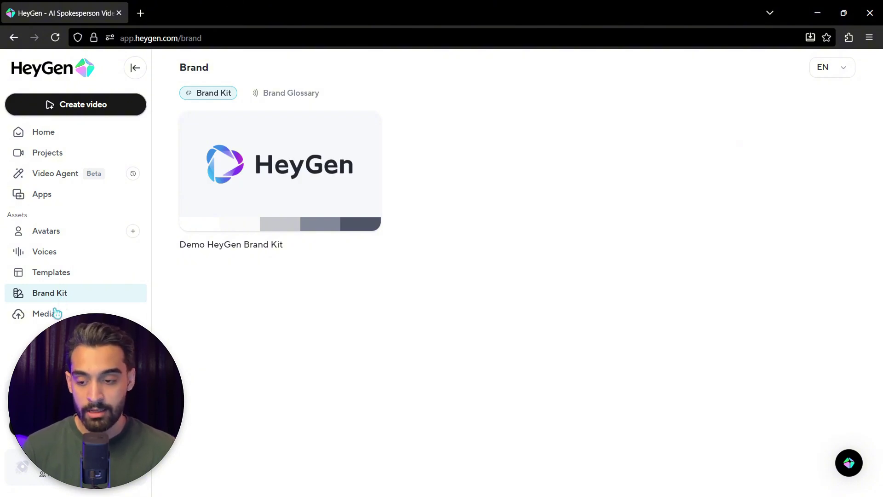
left_click(57, 314)
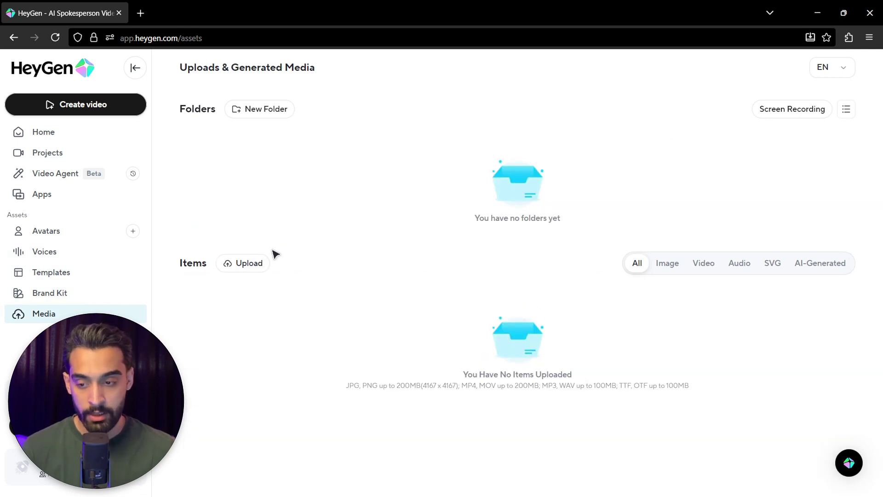
left_click(90, 137)
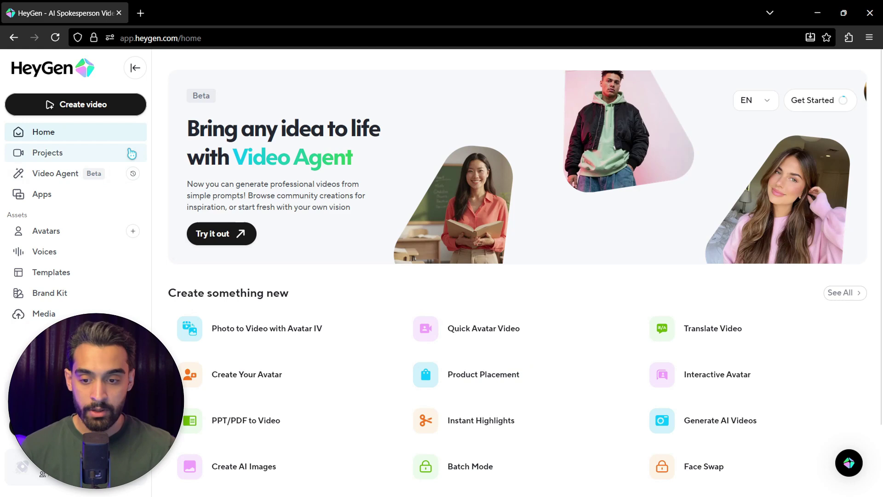
Step: Create a landscape video from scratch and dress Annie in the Black V-neck Shirt look
left_click(96, 108)
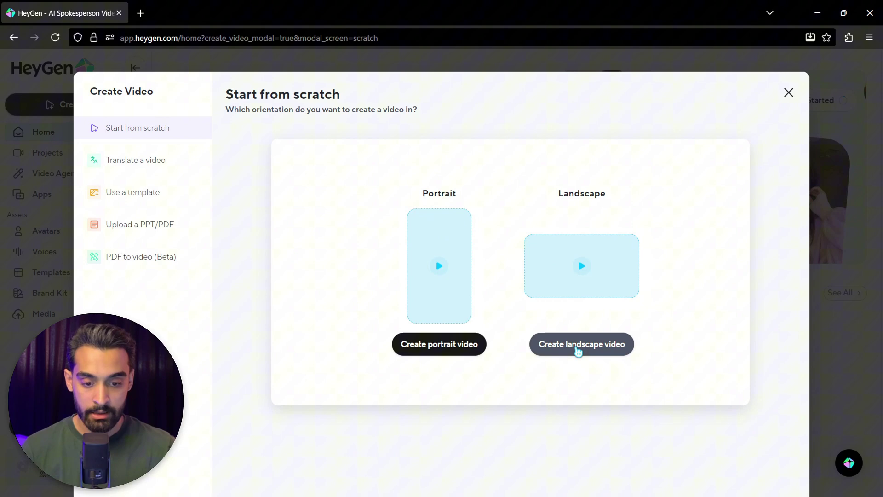
left_click(578, 345)
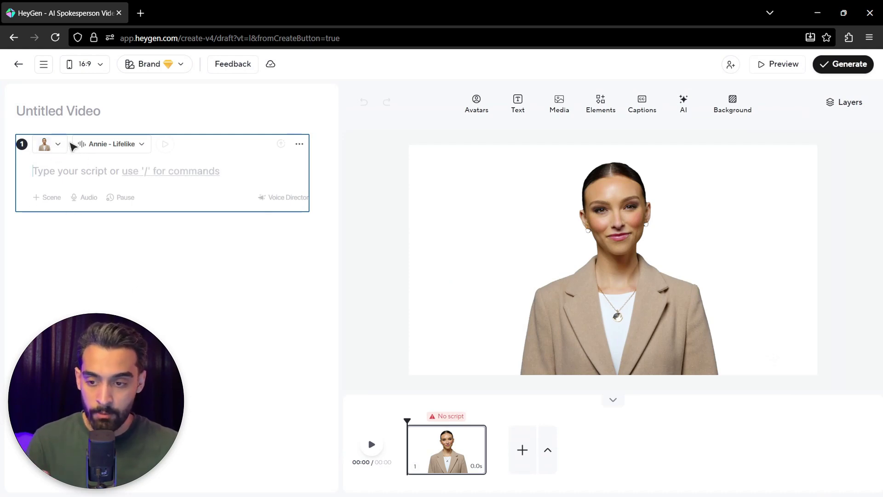
left_click(61, 146)
left_click(65, 150)
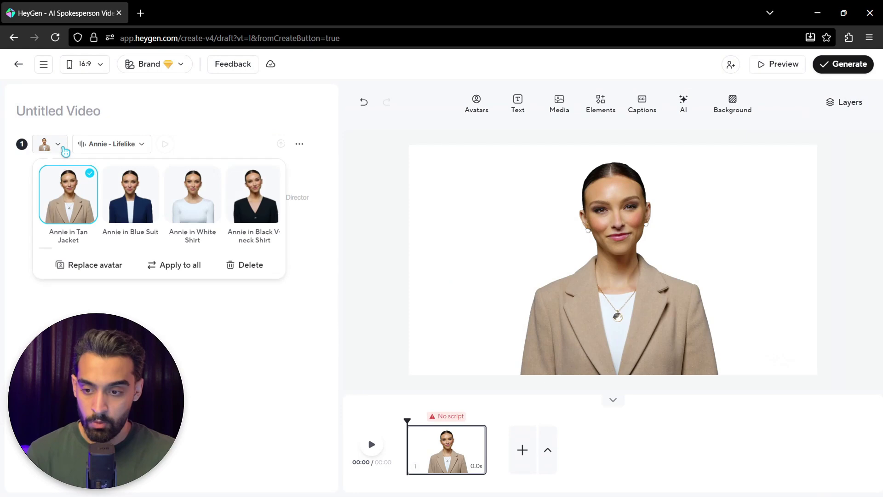
left_click(241, 208)
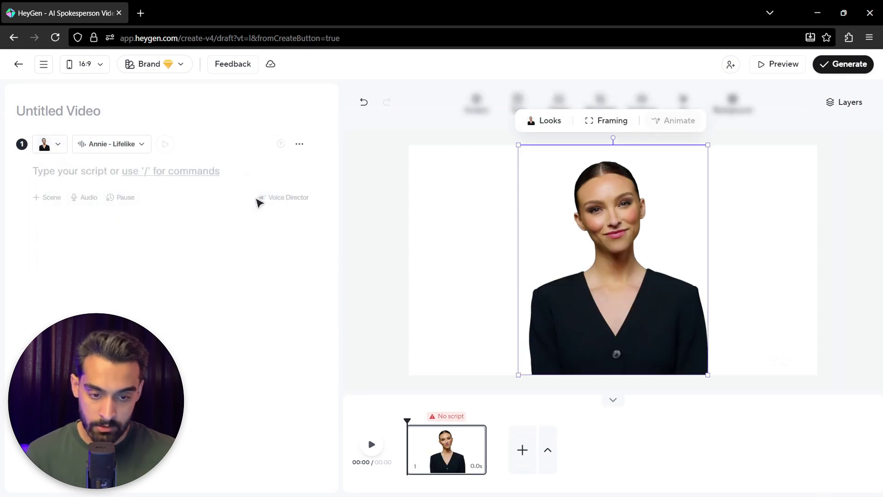
Step: Enlarge Annie on the canvas and bring up the Annie - Lifelike voice settings
left_click_drag(518, 145, 496, 121)
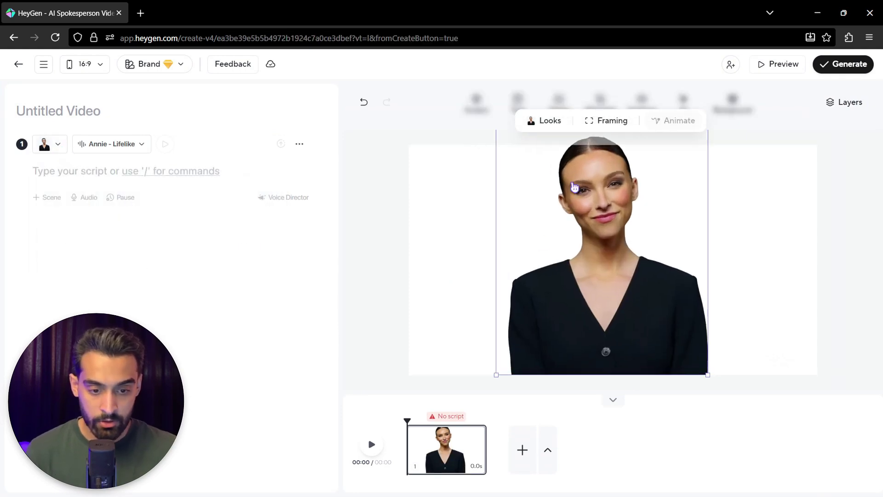
left_click(574, 186)
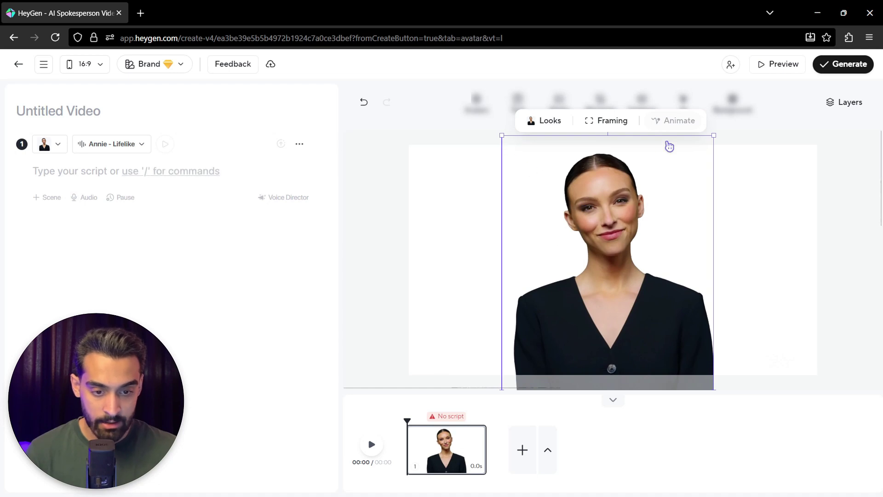
left_click(171, 245)
left_click(133, 144)
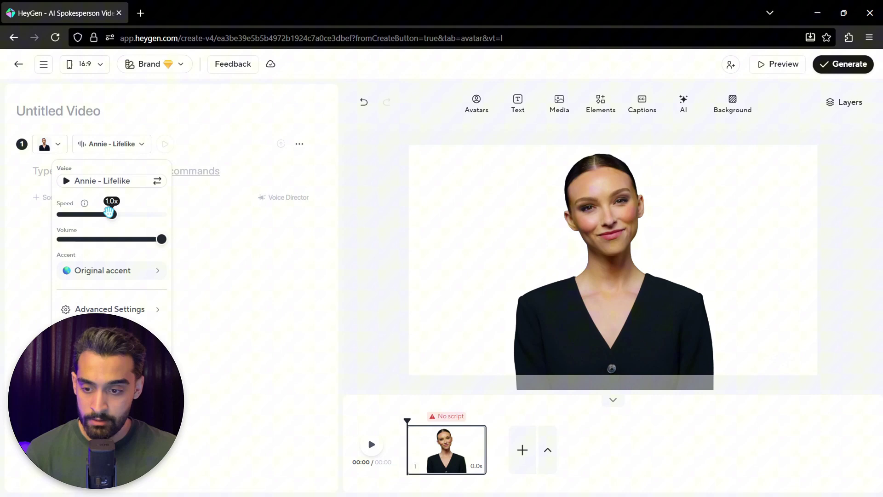
Step: Raise Annie's voice speed to 1.1x, preview it, and set the accent to Chinese (Shaanxi Mandarin)
left_click_drag(110, 213, 142, 214)
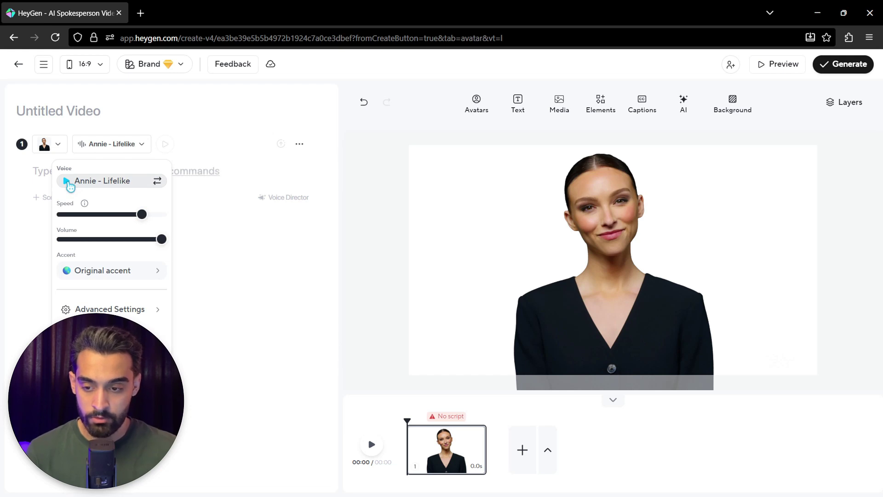
left_click(68, 183)
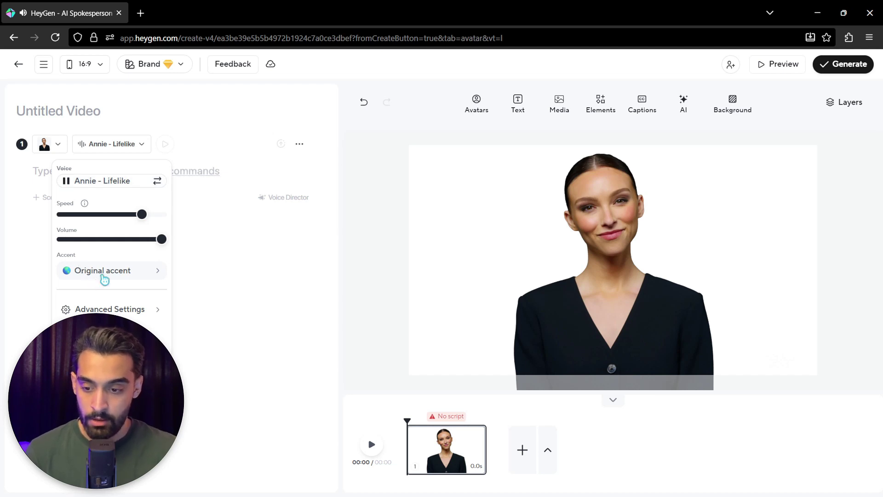
left_click(65, 183)
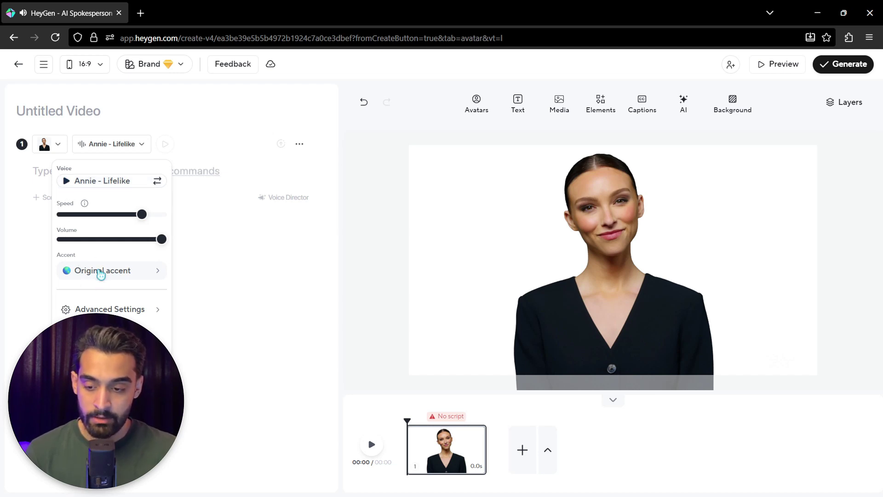
left_click(101, 274)
scroll(211, 266, "down", 5)
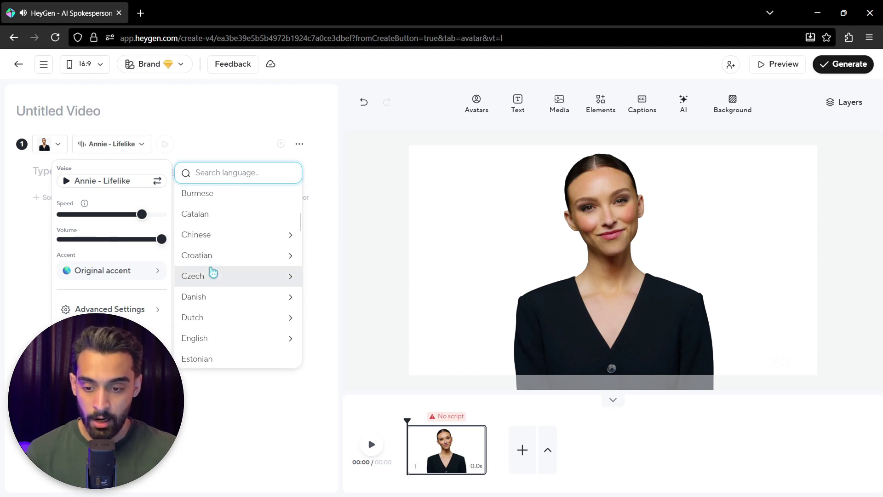
scroll(216, 283, "up", 3)
scroll(217, 338, "down", 2)
left_click(222, 301)
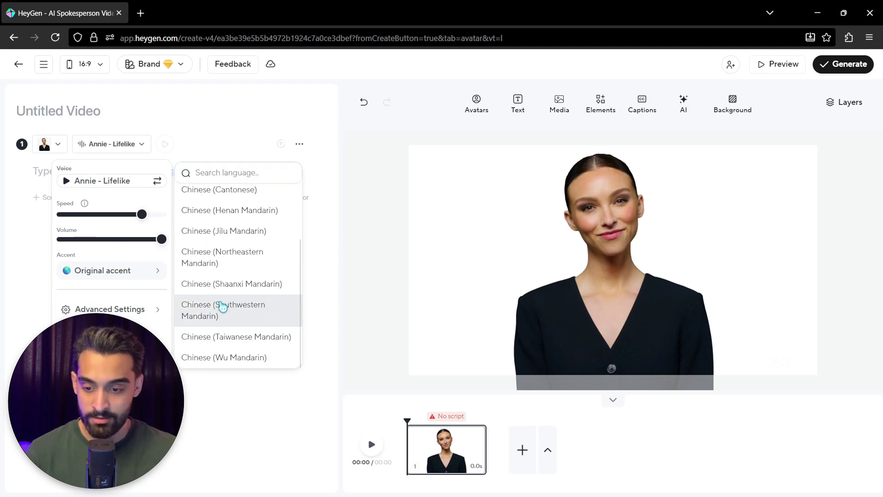
left_click(223, 304)
Step: Try the ElevenLabs V3 voice engine, revert to Auto, and close the voice settings
left_click(203, 328)
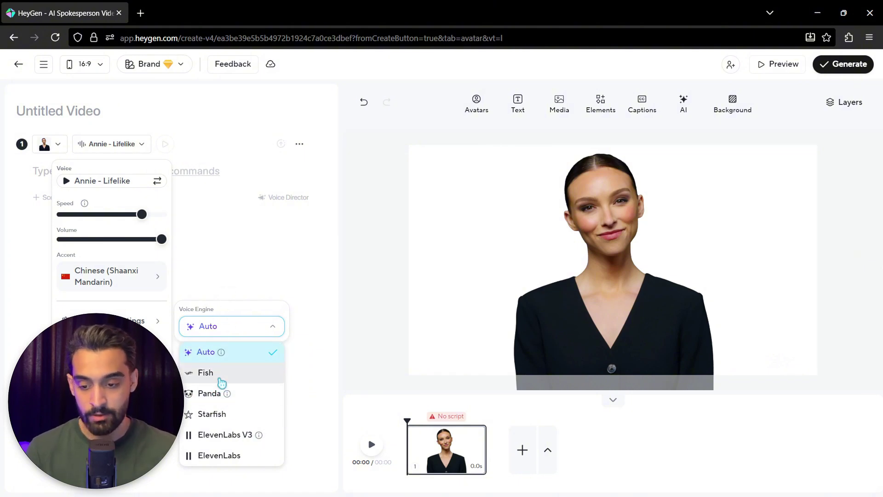
left_click(240, 439)
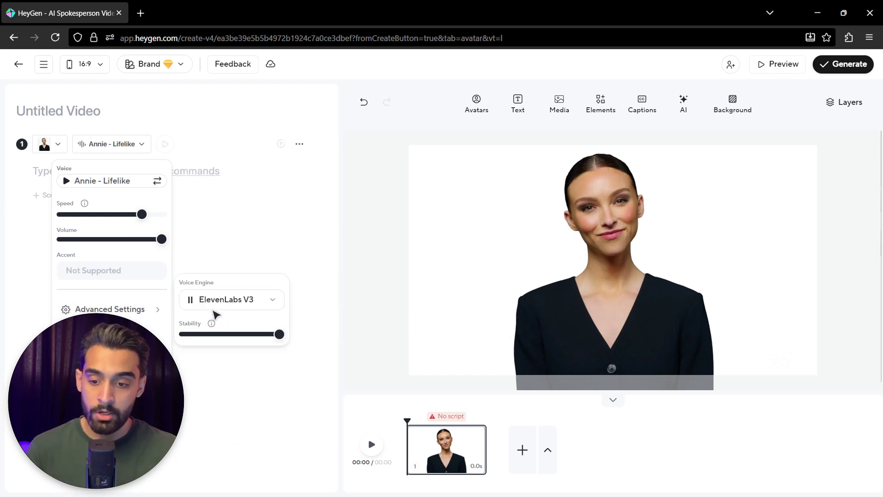
mouse_move(196, 307)
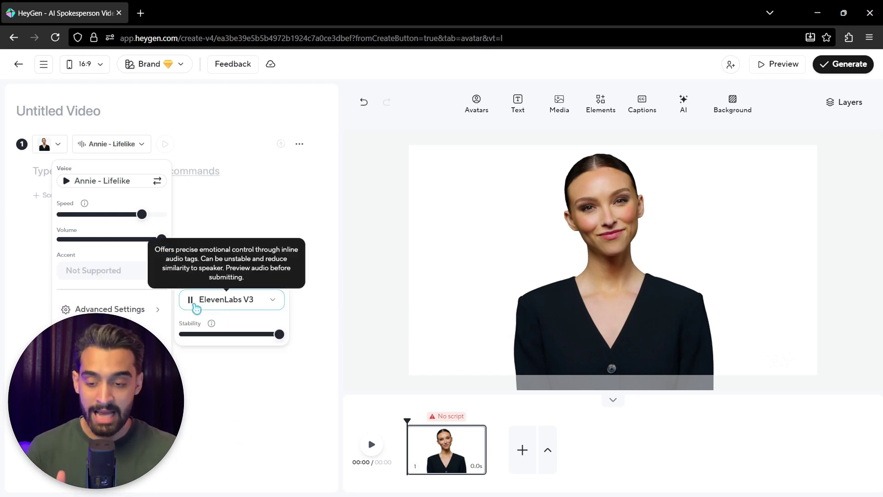
left_click(200, 305)
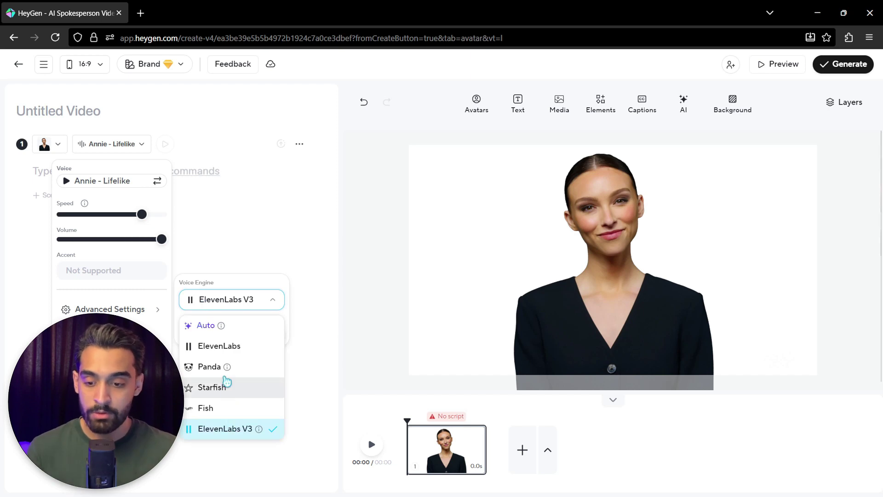
left_click(223, 323)
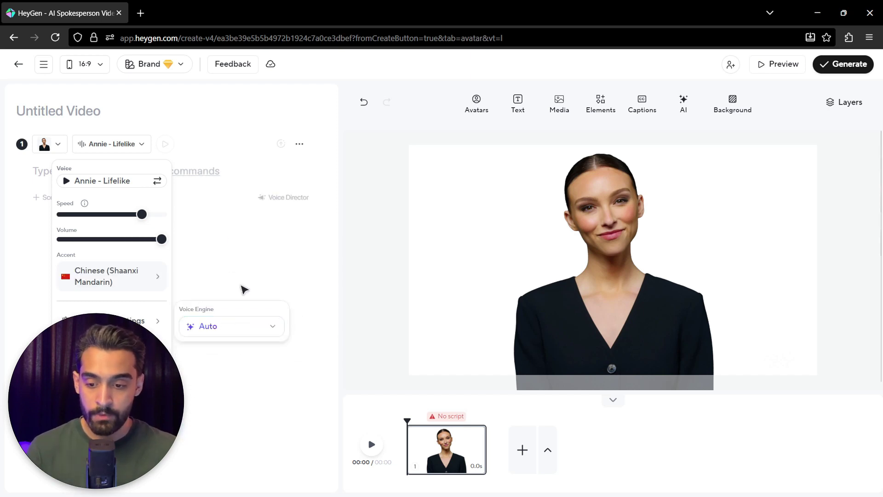
left_click(243, 300)
left_click(92, 174)
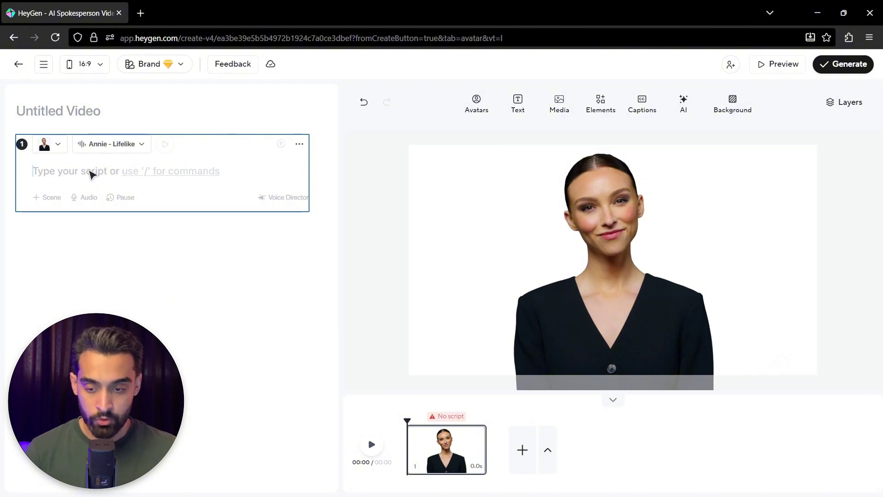
Step: Write the script 'syaing"hello people welcome to my channel"', render scene 1, and play it back
type("syaing\"hello ")
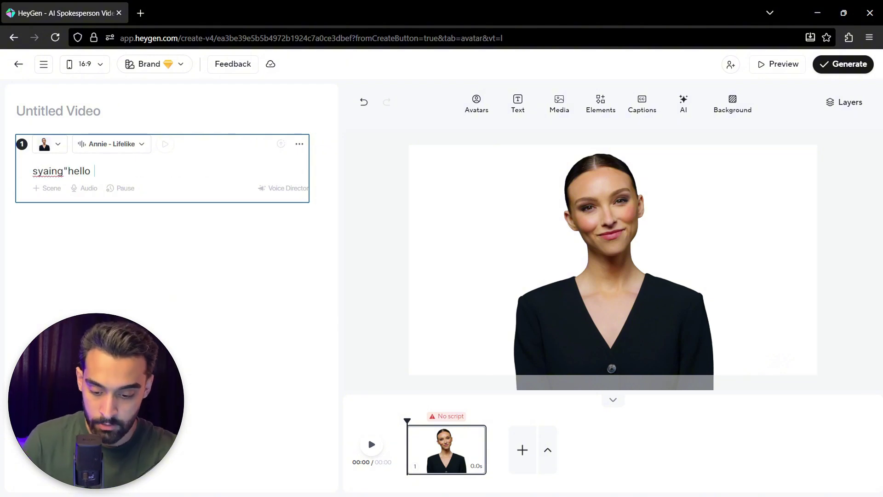
type("people welcome to my channel\"")
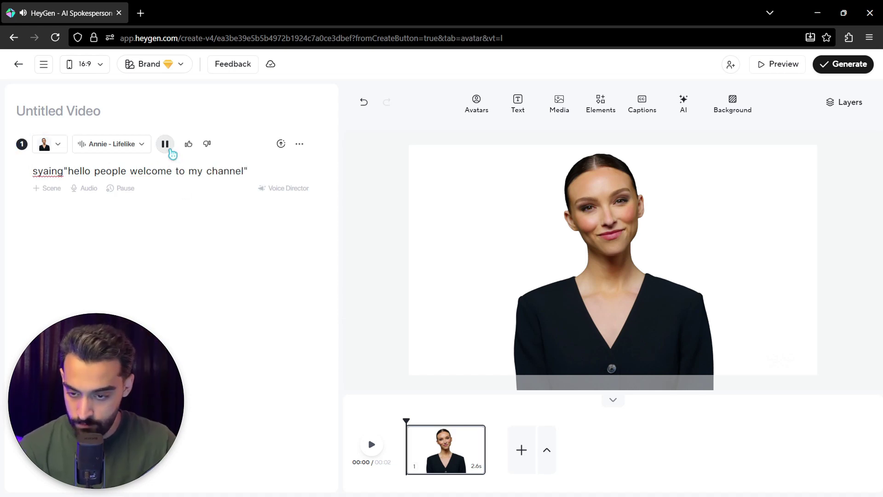
left_click(299, 144)
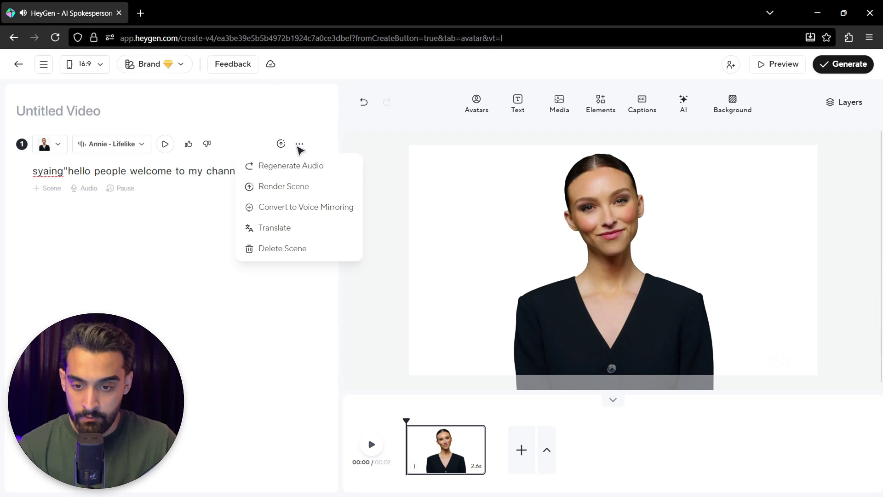
left_click(298, 145)
left_click(281, 145)
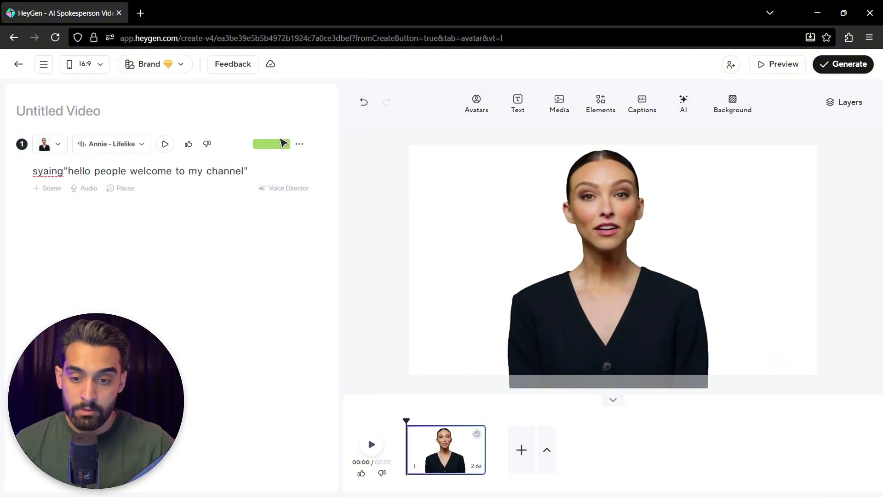
left_click(371, 444)
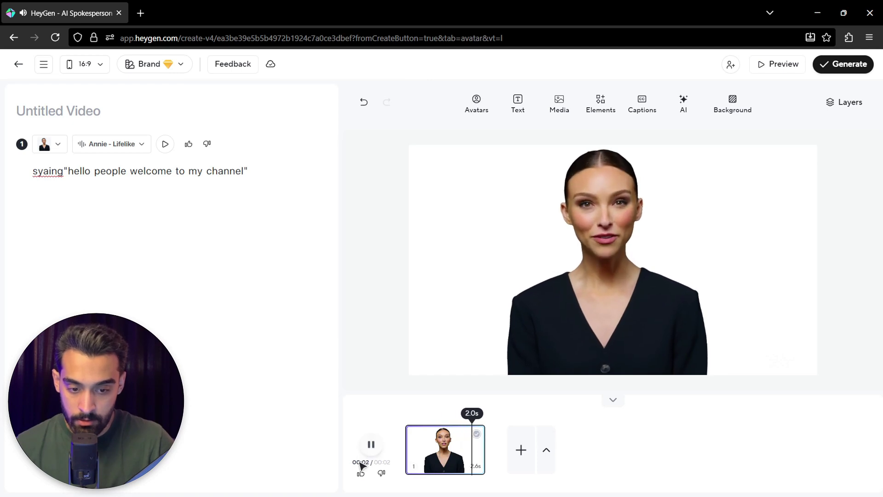
left_click(373, 453)
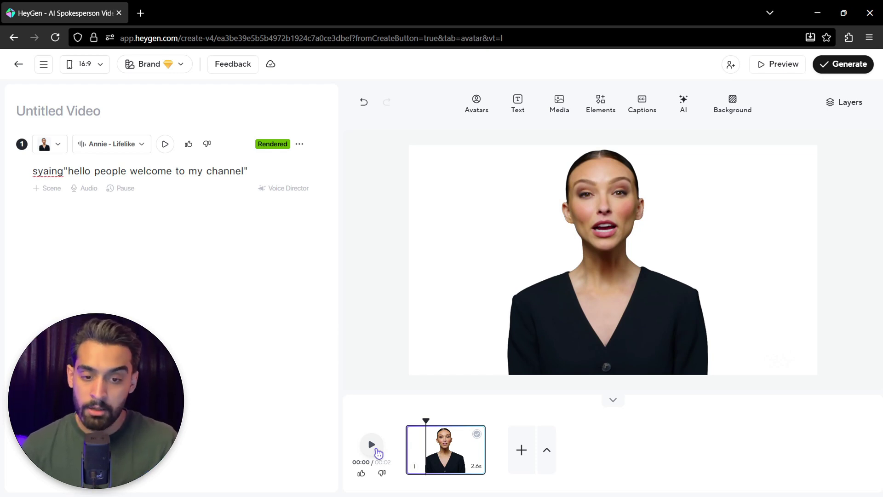
Step: Switch the scene avatar to Ross's Driving look and select the old script for replacement
left_click(477, 103)
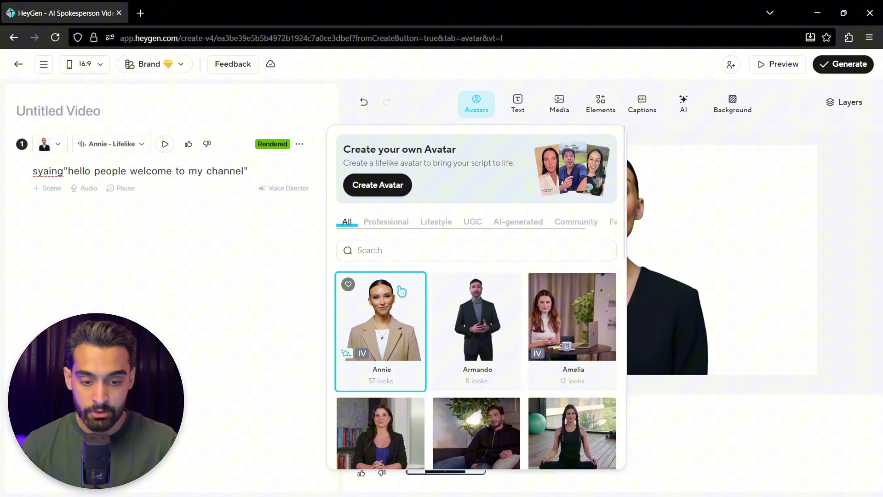
scroll(478, 317, "down", 2)
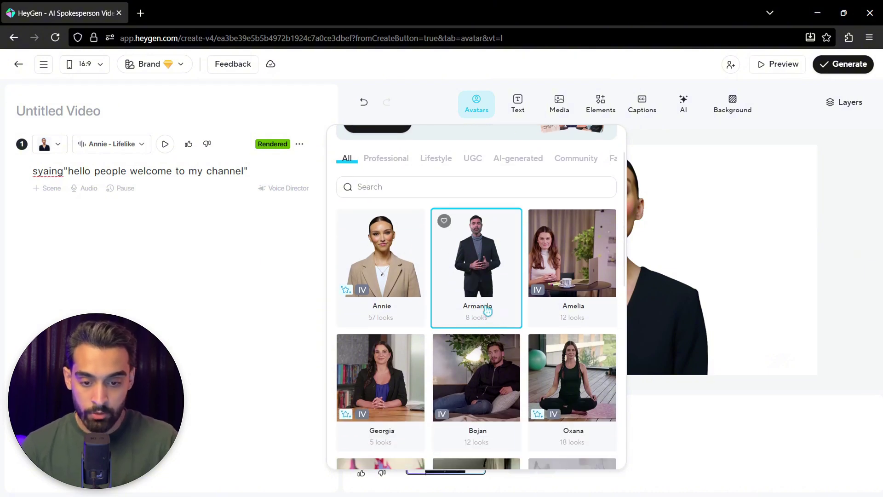
scroll(442, 261, "down", 3)
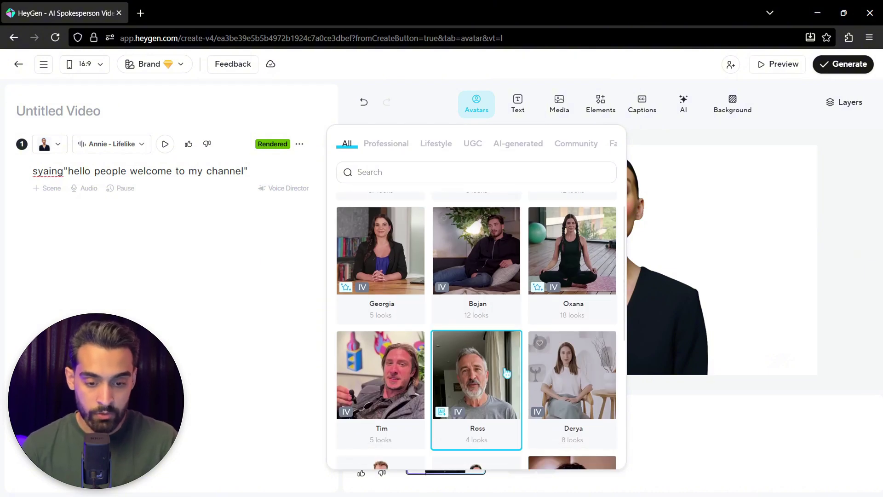
left_click(471, 363)
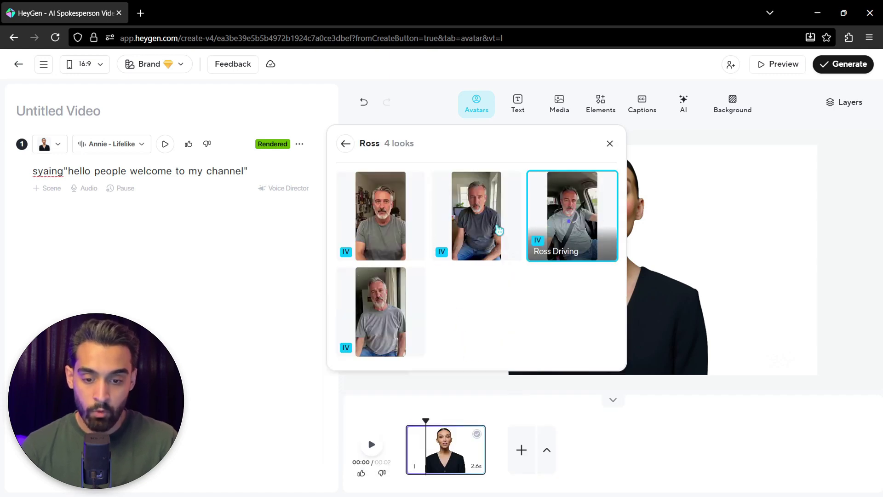
left_click(558, 216)
left_click(556, 302)
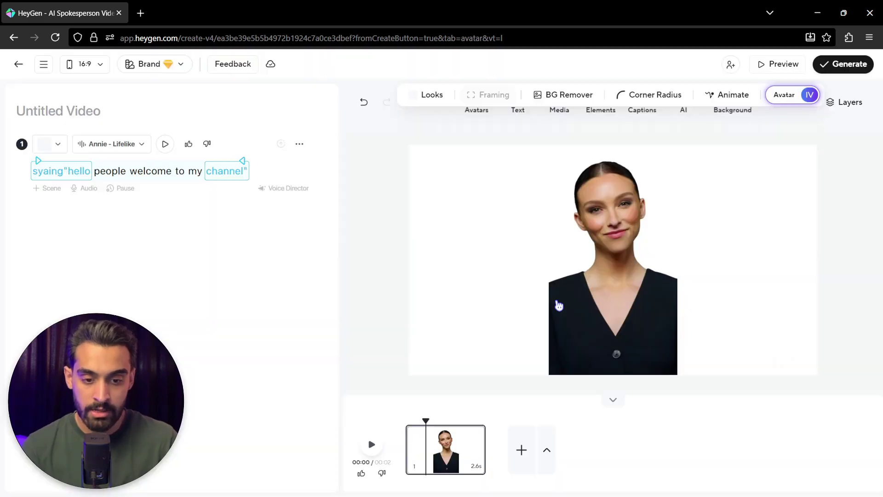
left_click(868, 146)
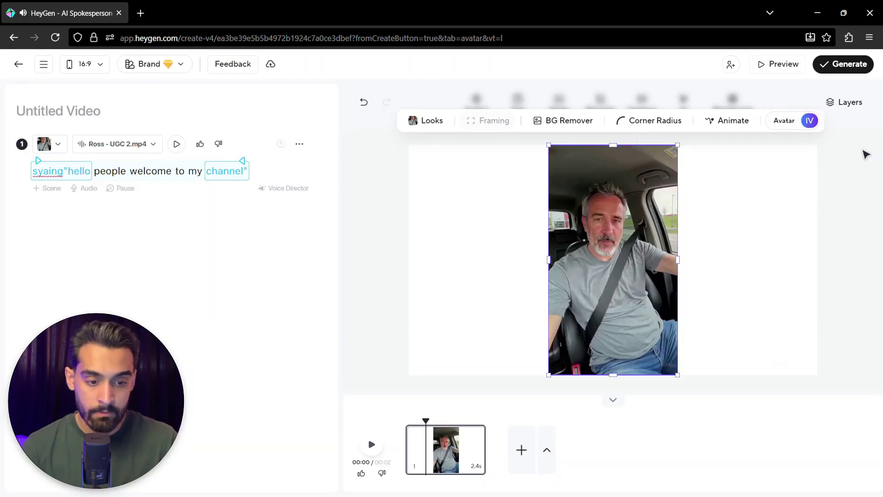
left_click(201, 187)
key("ctrl+a")
Step: Clear the scene script and add a 'mini bar' Title text box at the top of the video
type("i wn")
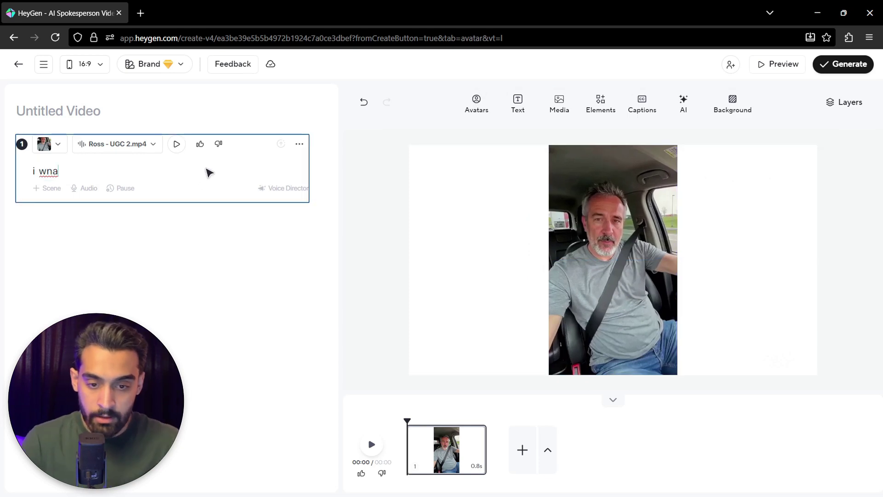
key("BackSpace")
key("BackSpace")
key("BackSpace")
key("BackSpace")
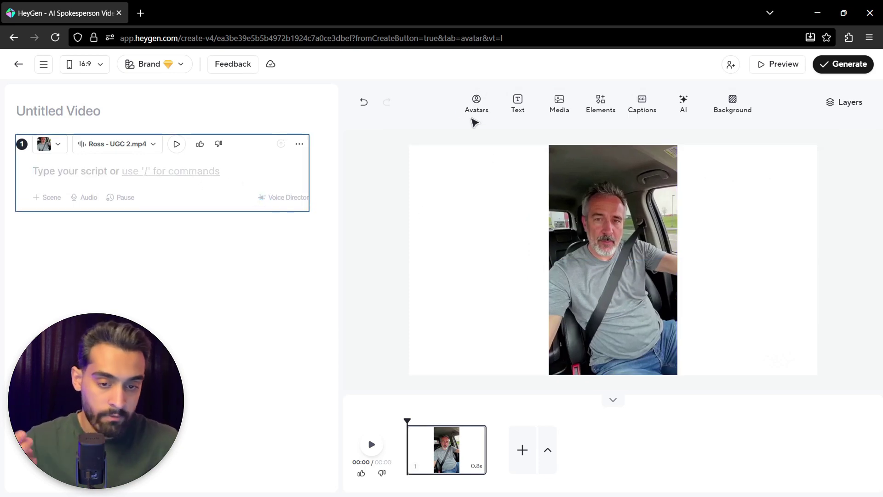
left_click(517, 104)
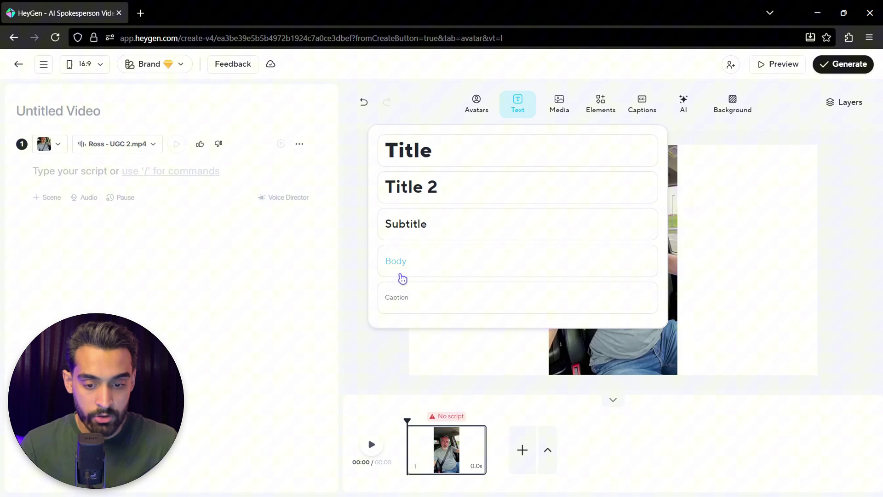
left_click(428, 150)
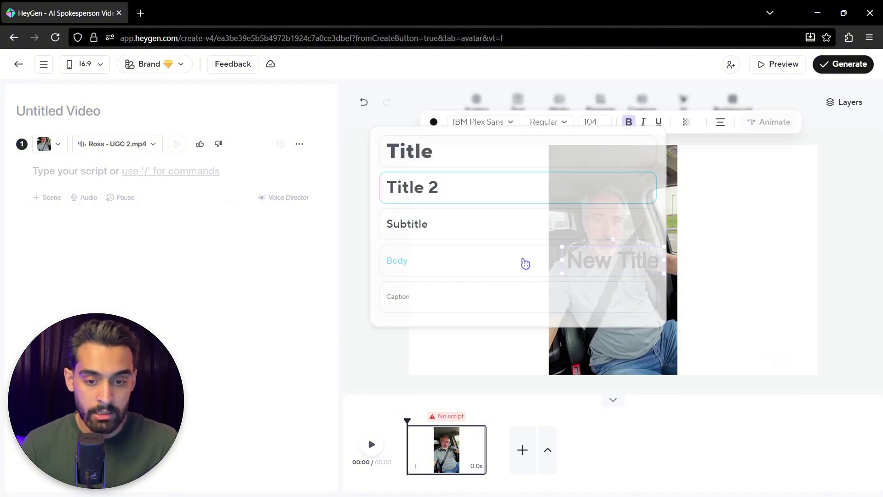
left_click_drag(593, 255, 597, 165)
double_click(597, 165)
type("min")
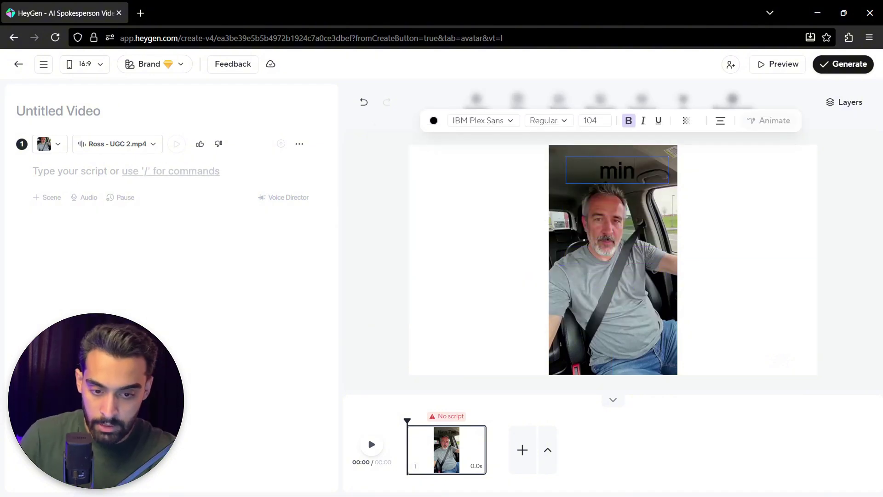
type("i bar")
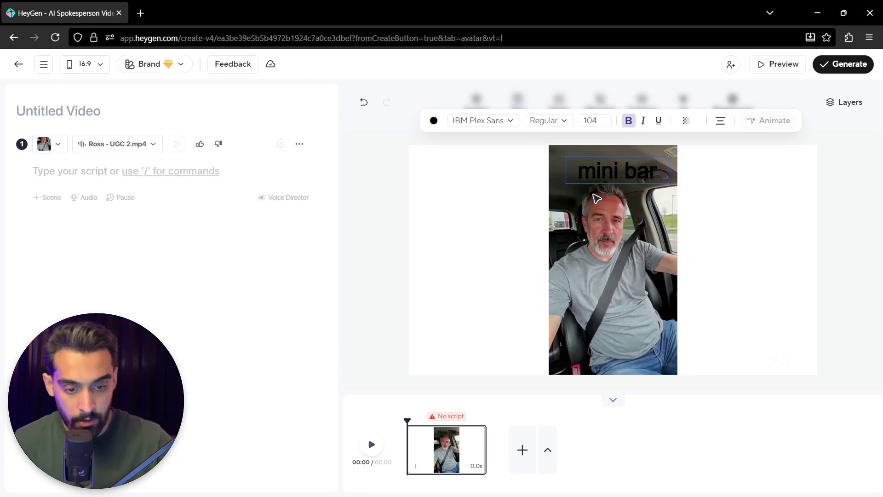
key("Escape")
Step: Make the 'mini bar' title white and nudge it slightly higher
left_click(617, 177)
left_click(434, 121)
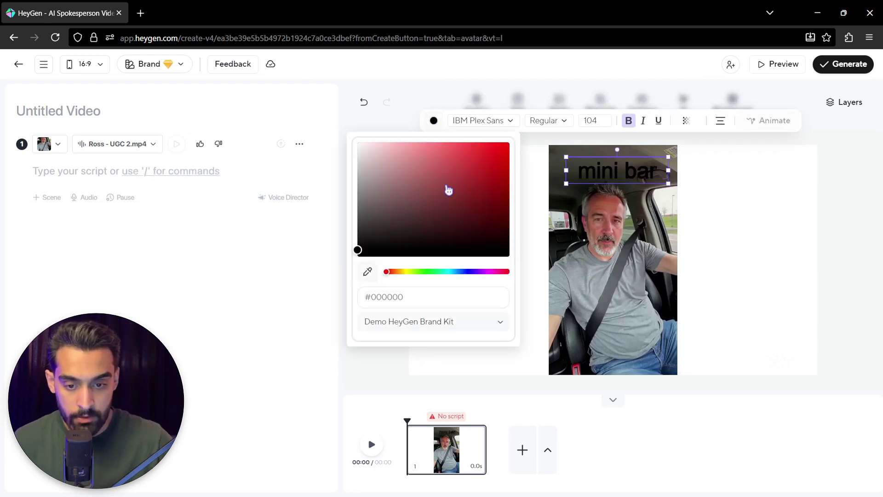
left_click_drag(445, 189, 406, 146)
left_click(642, 187)
left_click_drag(628, 174, 627, 169)
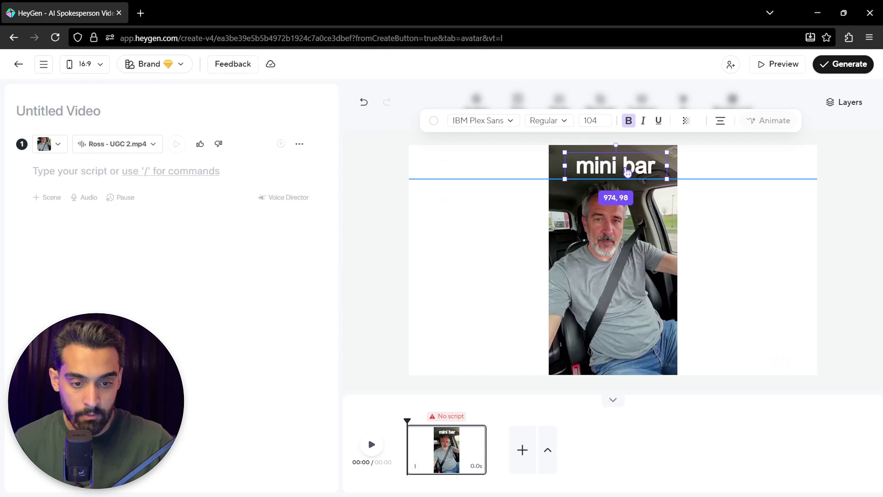
Step: Browse the Media library's stock Video, Music and Uploads tabs, then close it
left_click(788, 173)
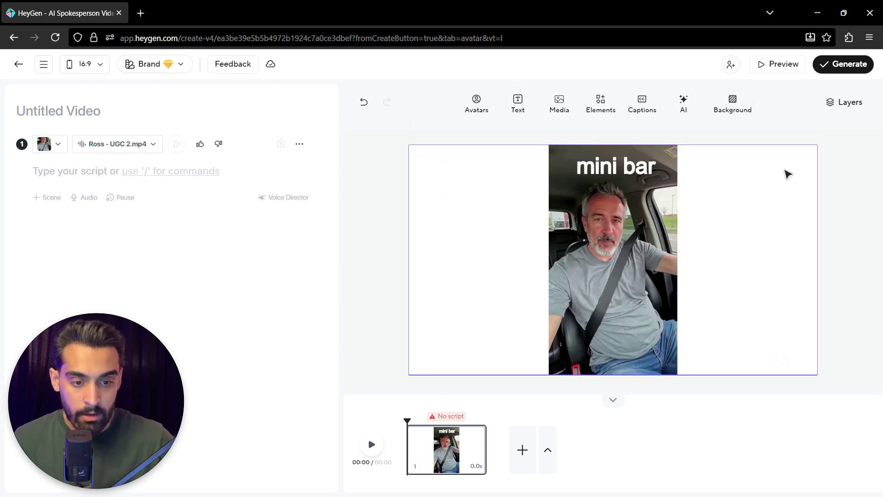
left_click(558, 108)
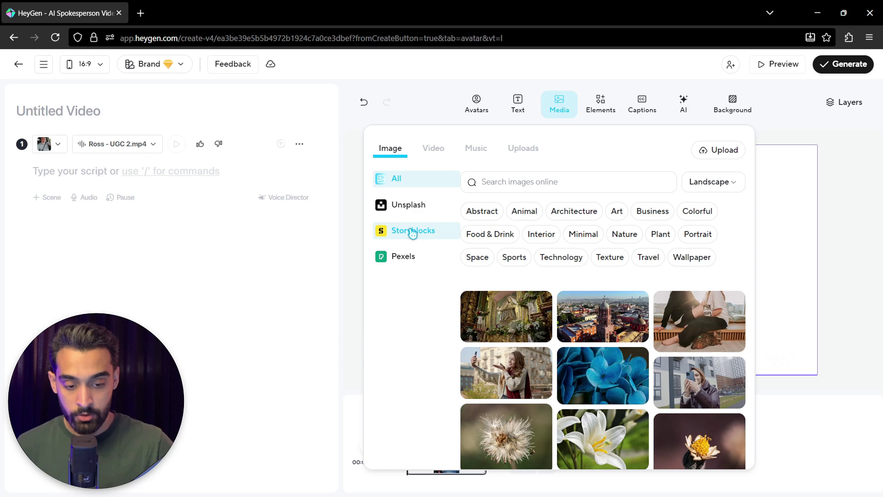
left_click(441, 154)
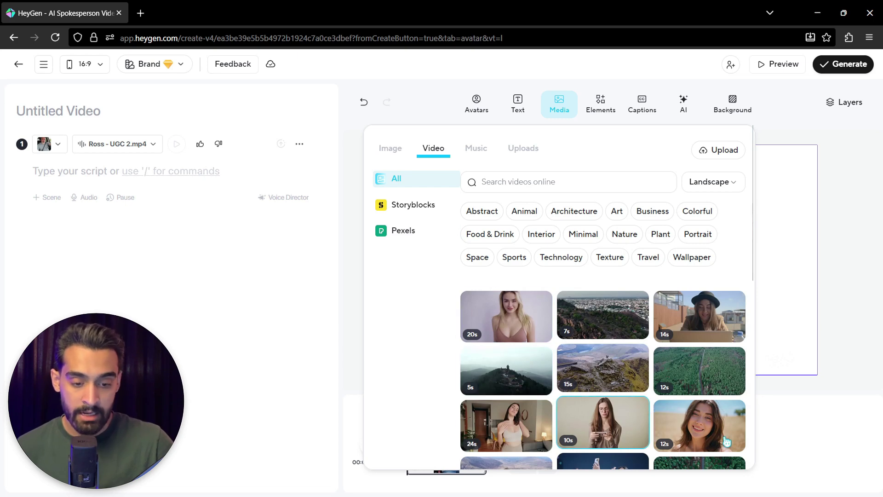
left_click(476, 147)
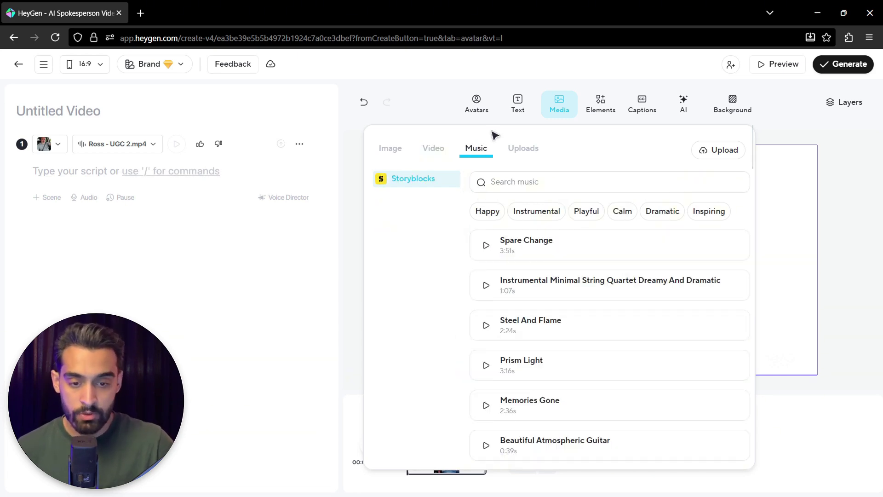
left_click(523, 148)
left_click(792, 131)
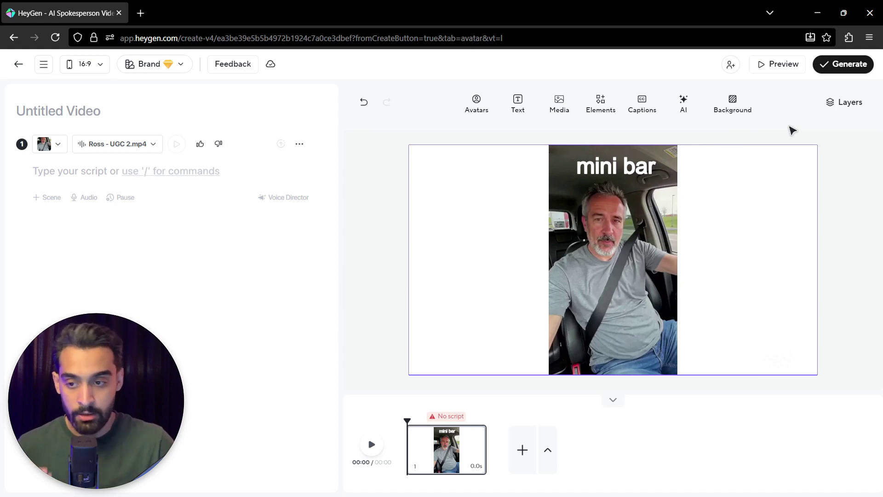
Step: Add the animated HEYGEN Premium Headline 3 to the video, then bring up the caption styles
left_click(601, 103)
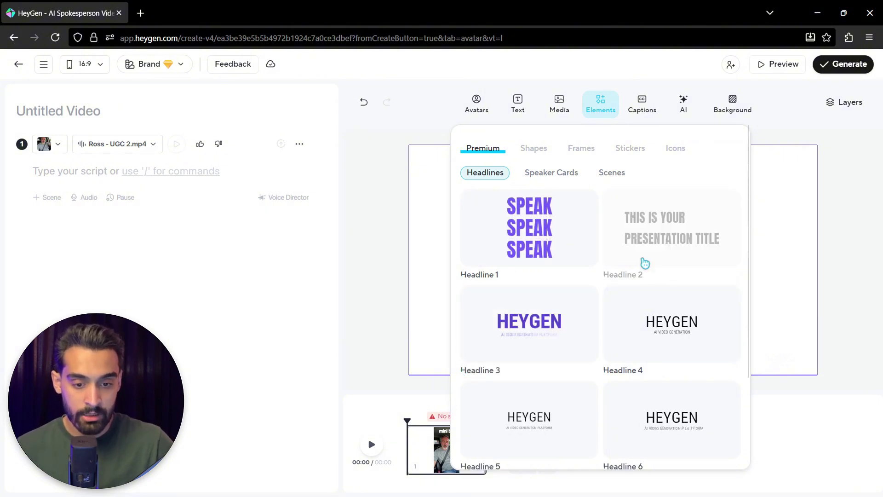
scroll(584, 331, "down", 2)
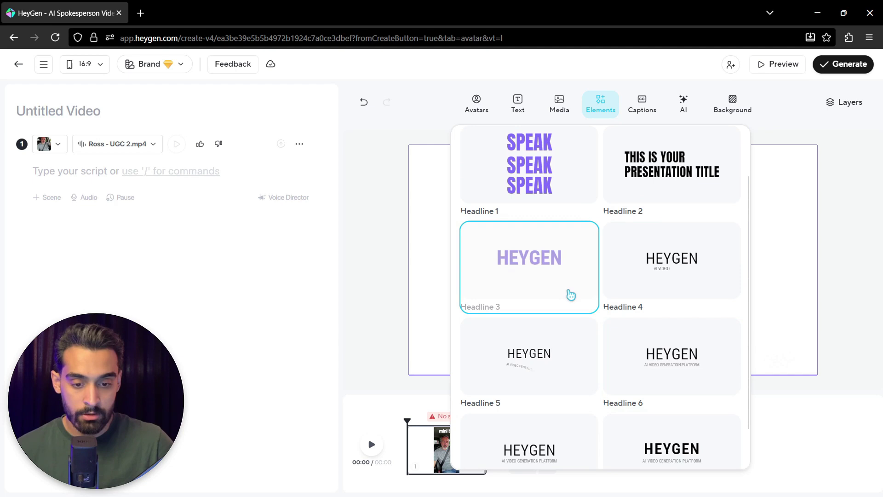
left_click(570, 295)
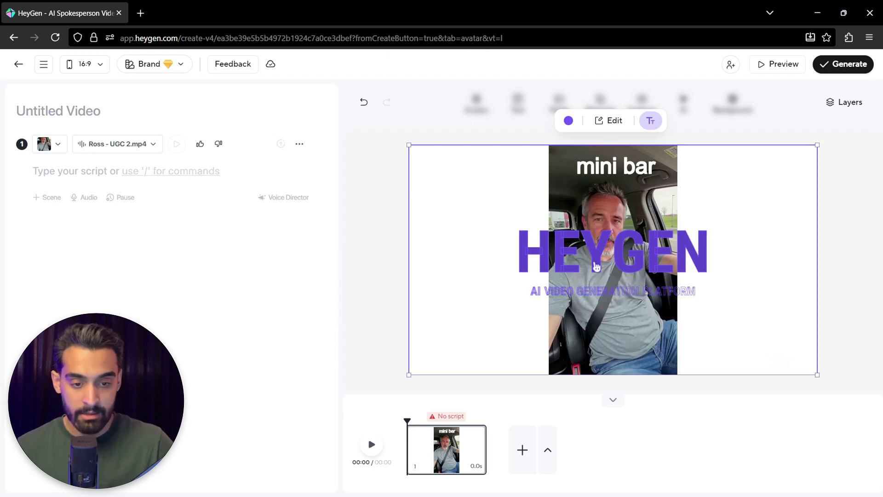
left_click(384, 252)
left_click(642, 107)
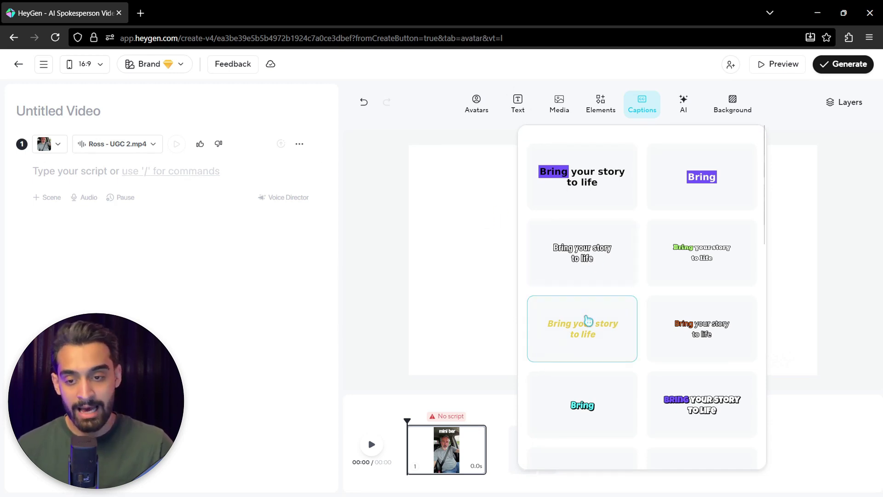
Step: Switch the AI image model to Runway Gen4, then browse the video models under Veo 3 Fast
left_click(824, 184)
left_click(699, 108)
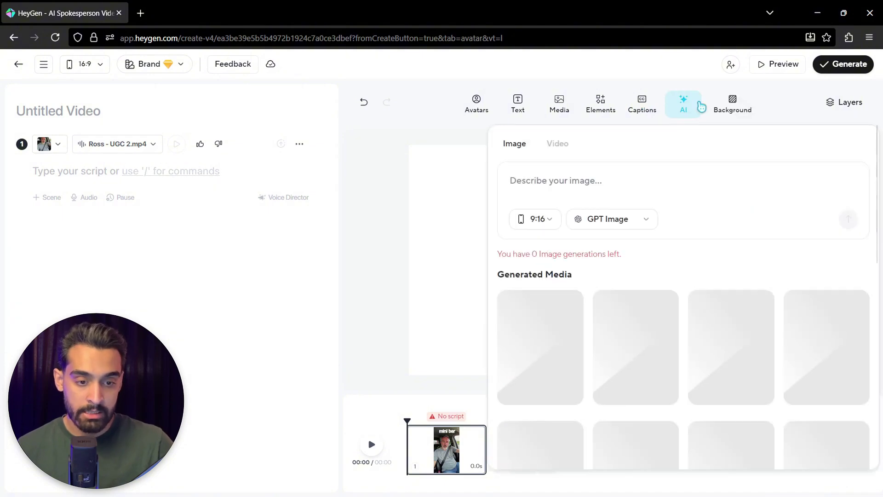
left_click(523, 184)
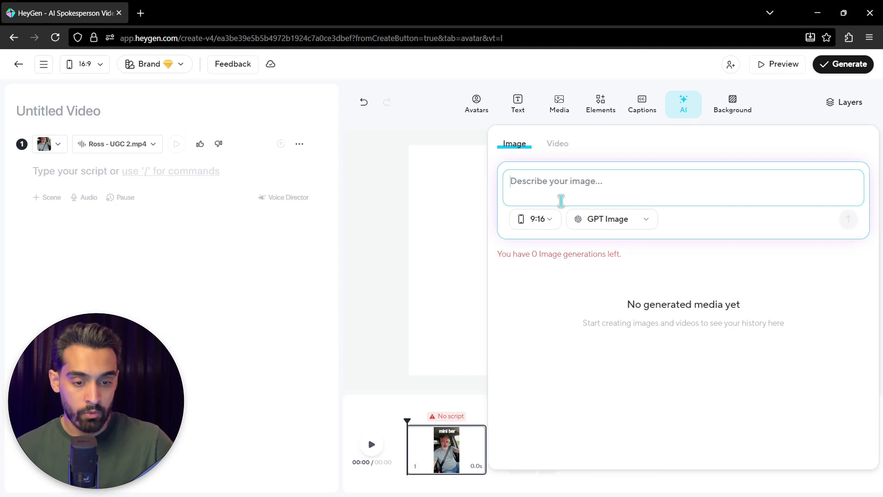
left_click(593, 219)
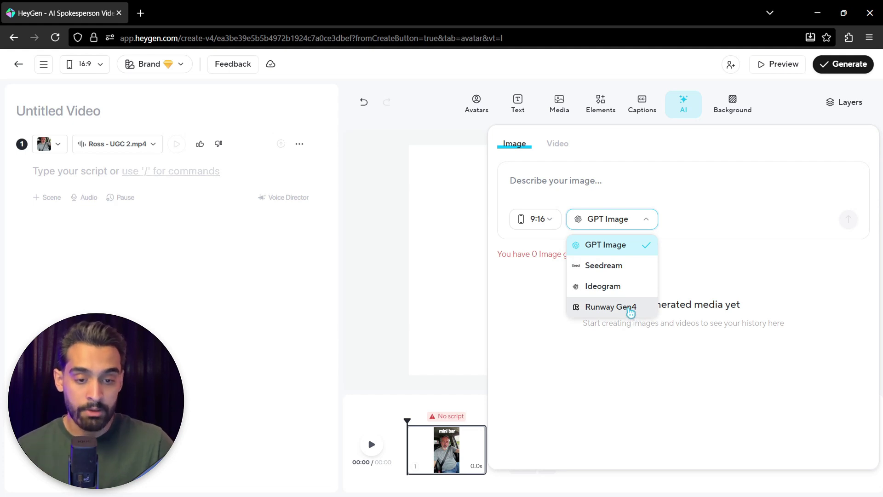
left_click(630, 312)
left_click(562, 150)
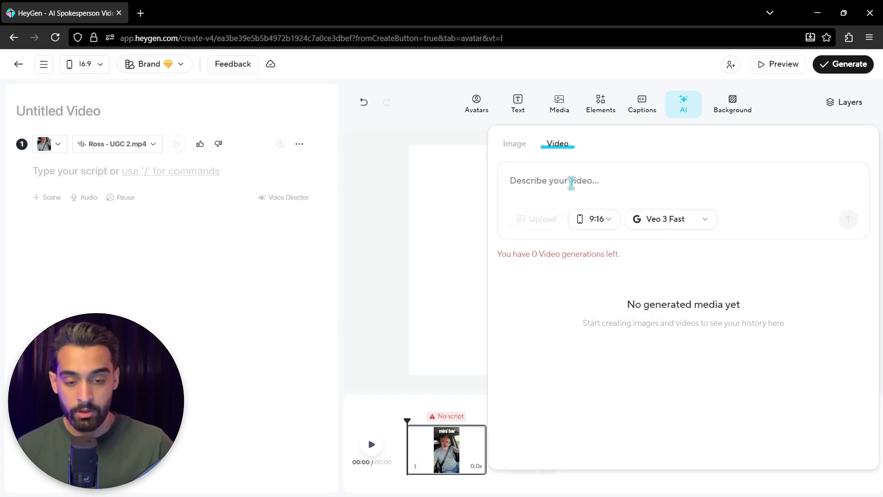
left_click(661, 221)
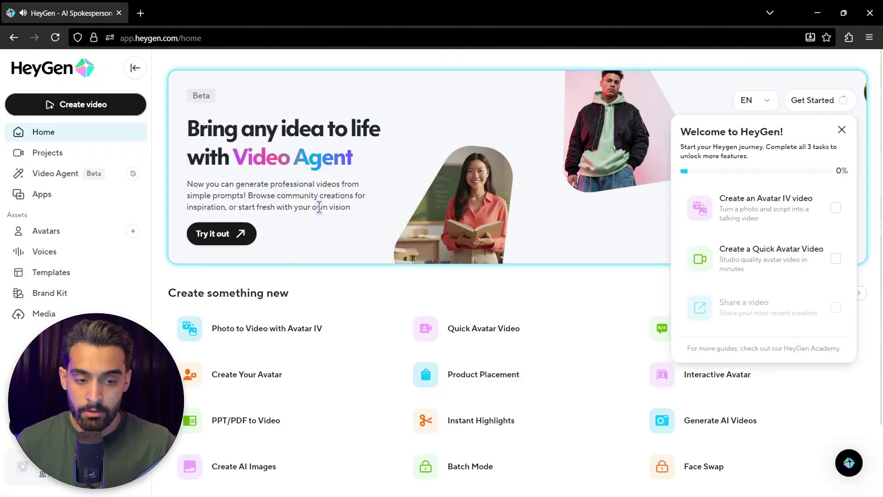
Step: Start a Photo to Video with Avatar IV using the rain-jacket sample portrait
left_click(841, 130)
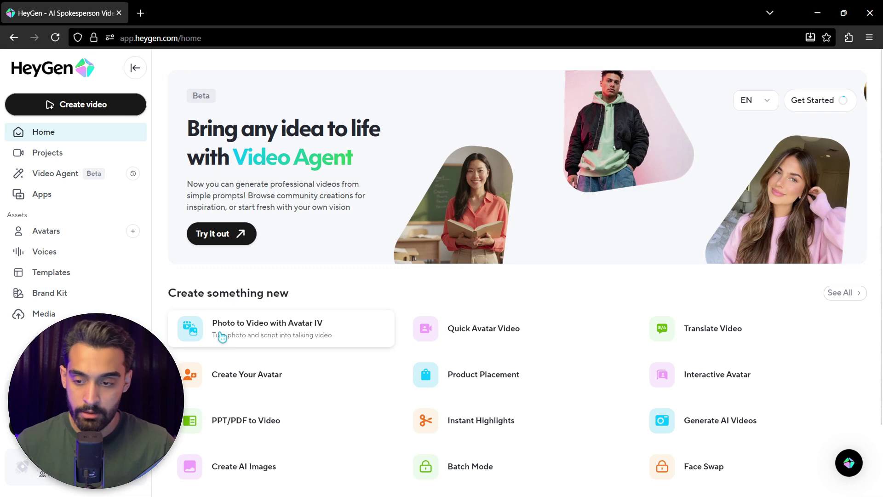
scroll(193, 295, "down", 1)
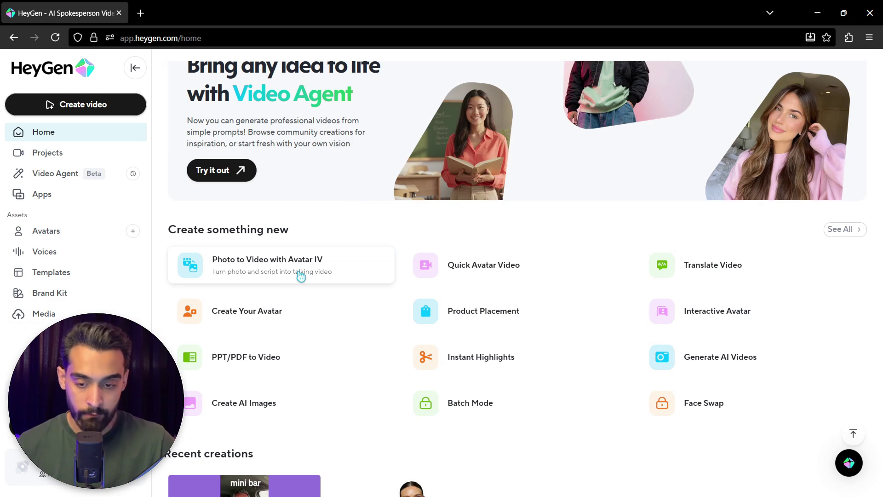
left_click(324, 274)
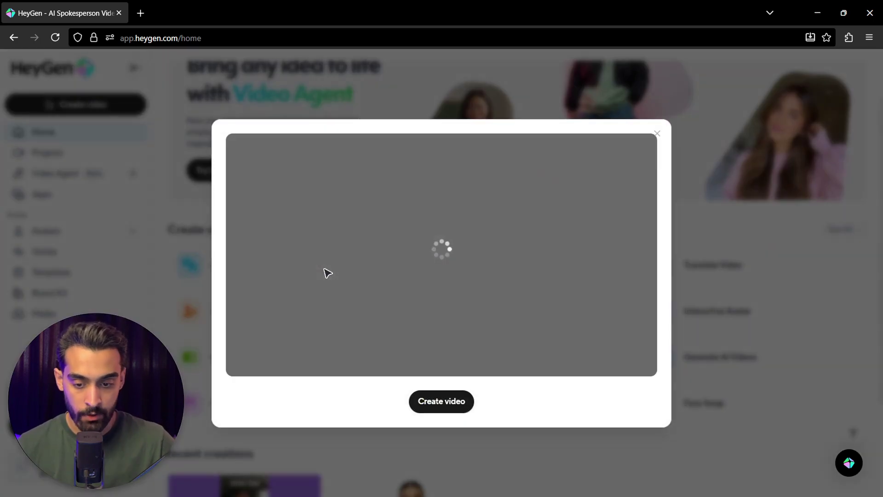
left_click(440, 404)
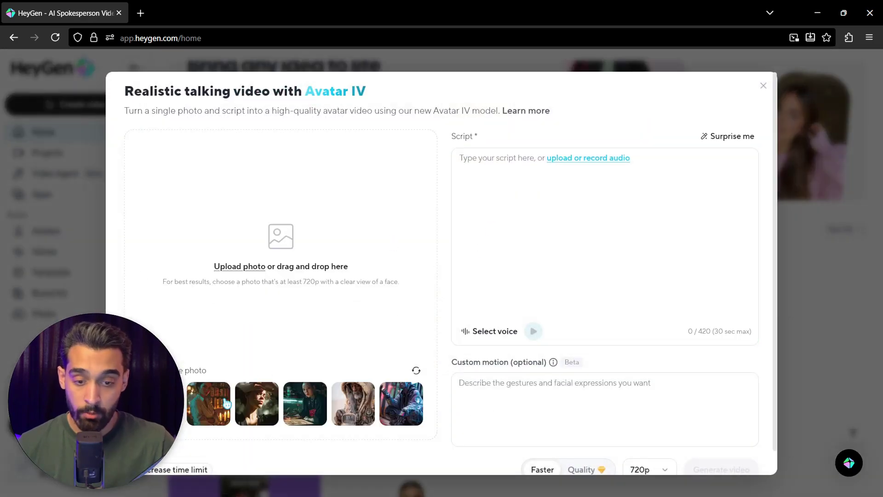
left_click(161, 403)
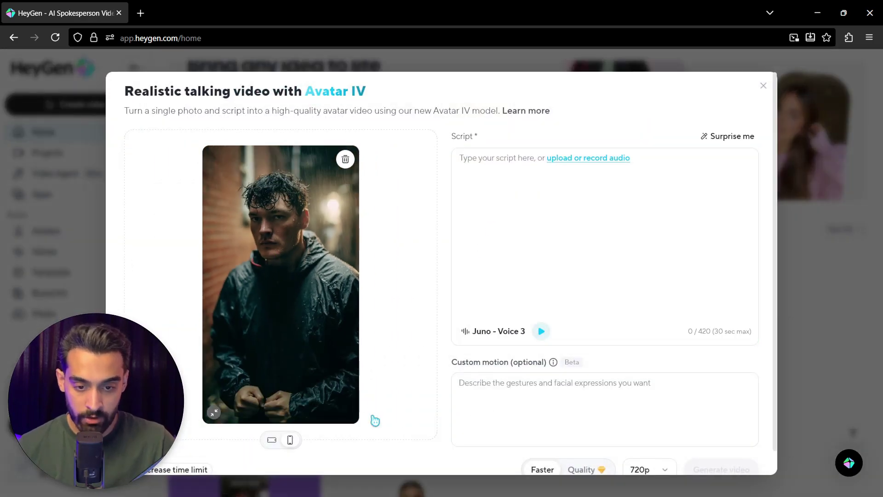
Step: Script 'i am in trouble son', preview Juno - Voice 3, add 'handshake to camera' motion, and generate
left_click(578, 248)
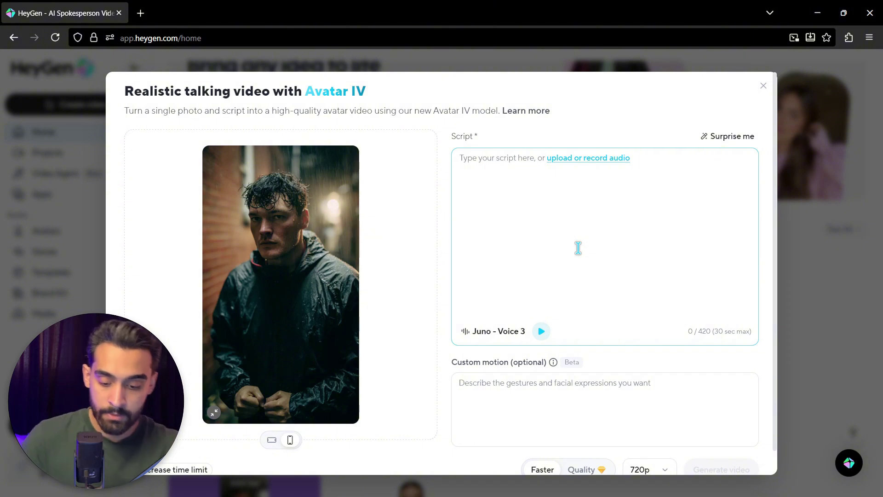
type("i am in")
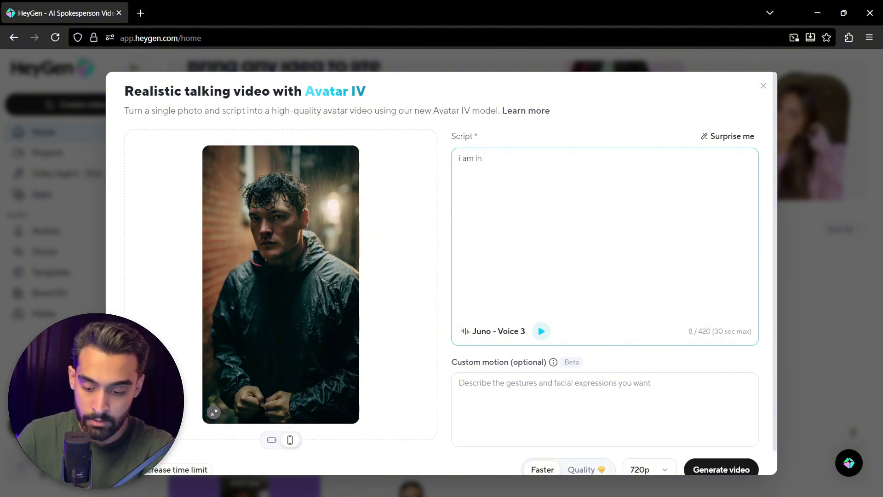
type(" troun")
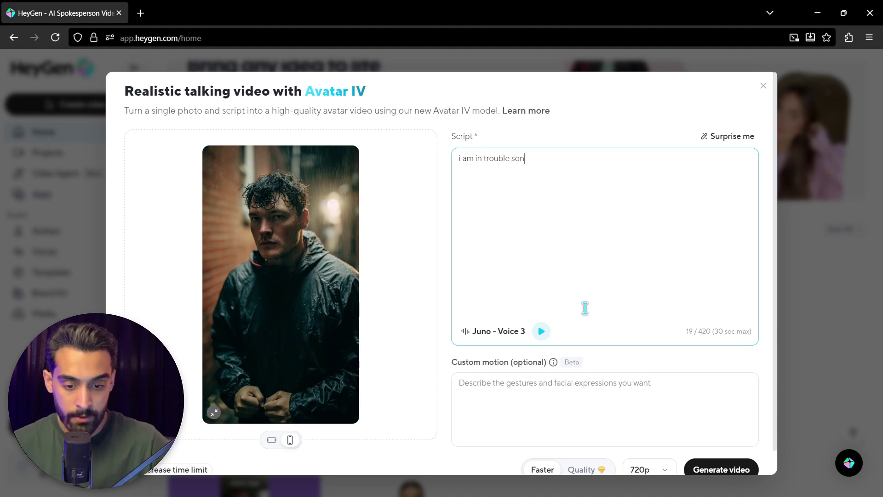
scroll(586, 309, "down", 1)
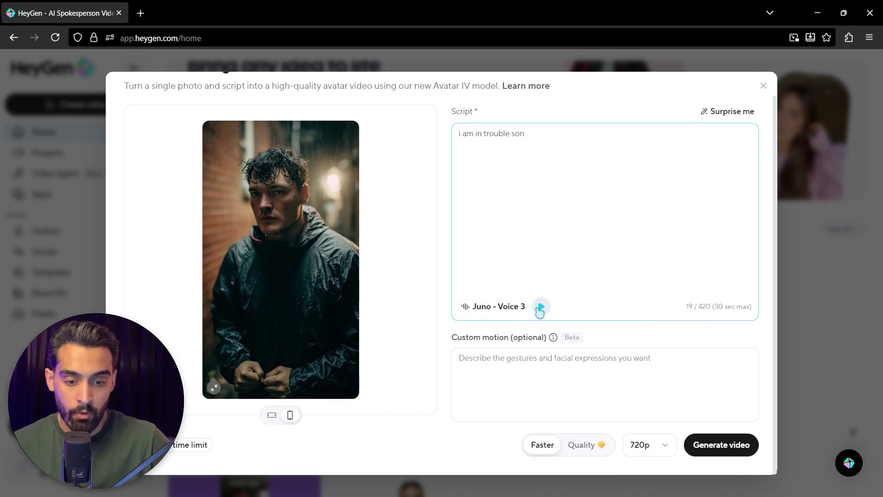
left_click(541, 306)
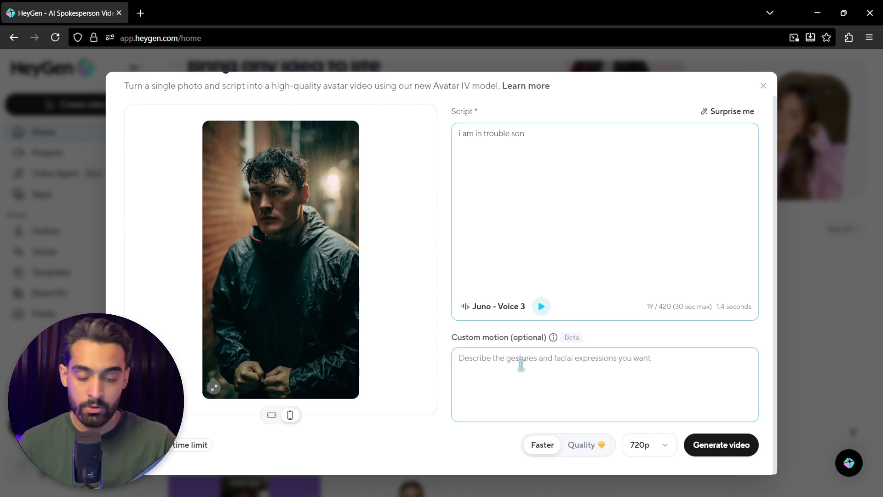
left_click(521, 365)
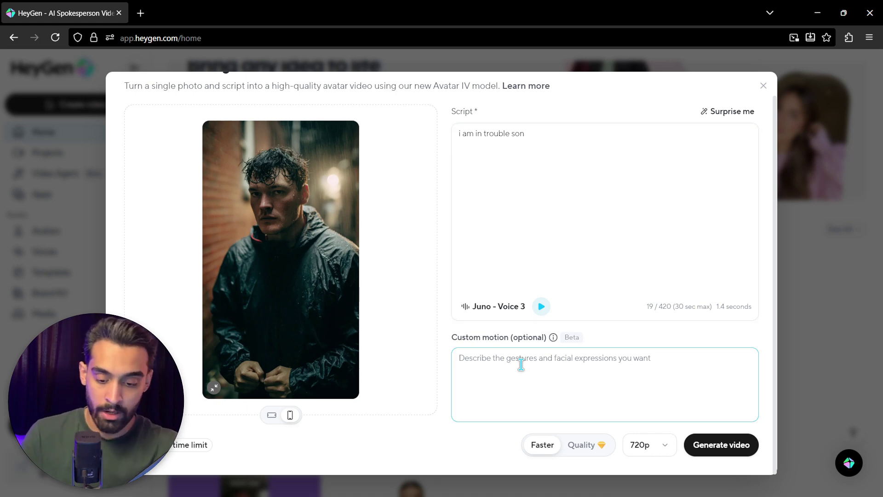
type("handsha")
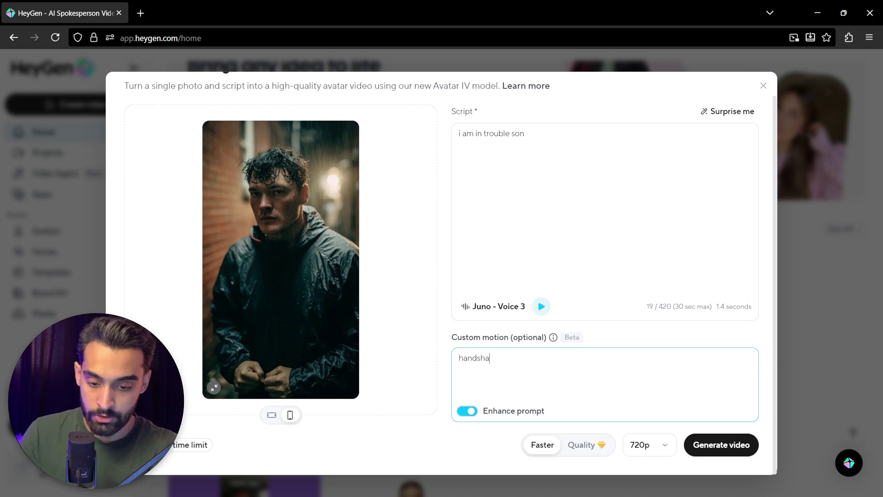
type("ke to camera")
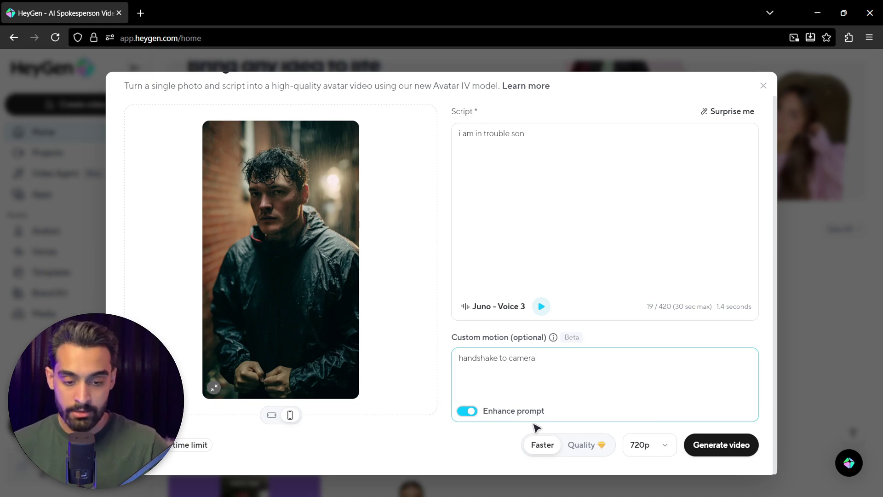
left_click(729, 444)
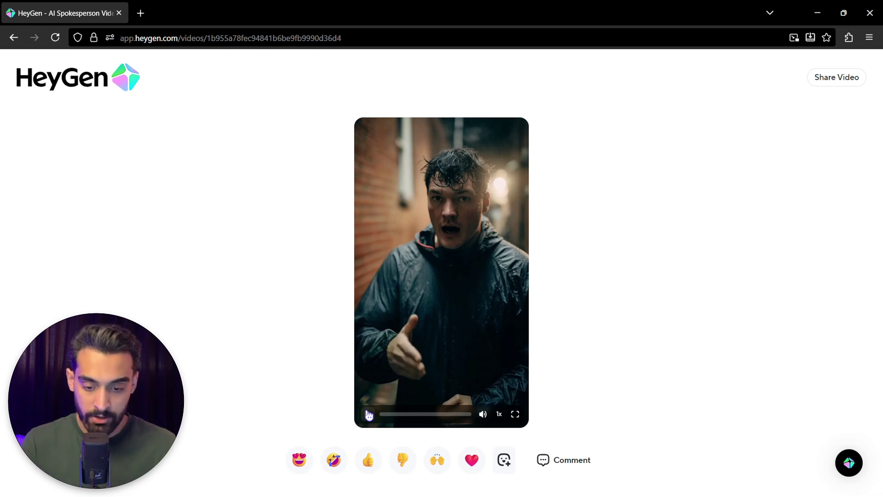
Step: Play, pause and resume the generated Avatar IV video, then go back to the Avatars page
left_click(369, 414)
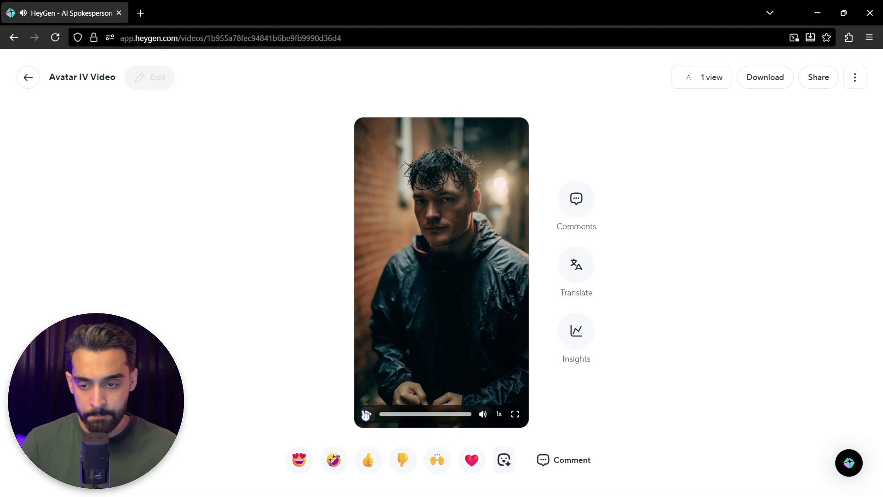
left_click(366, 414)
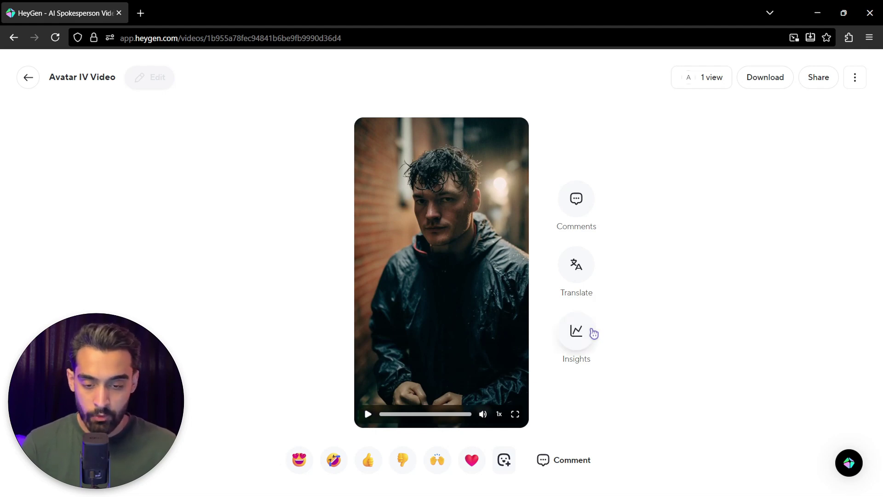
left_click(367, 414)
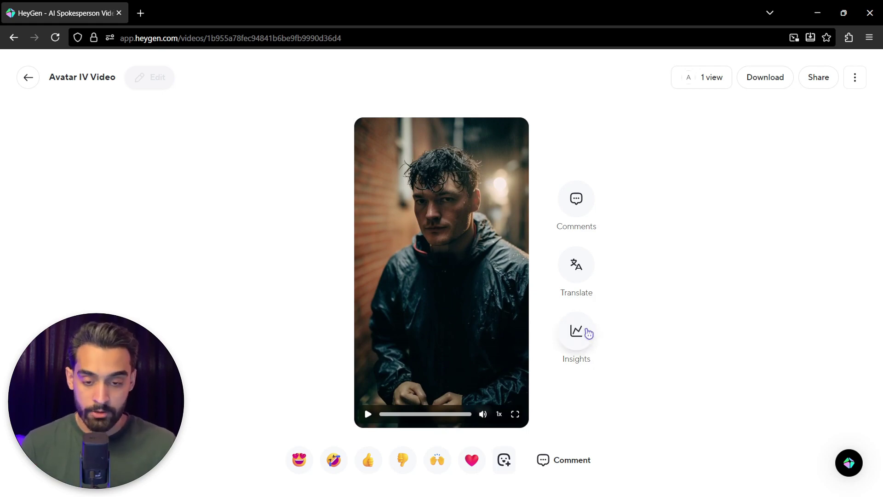
left_click(28, 77)
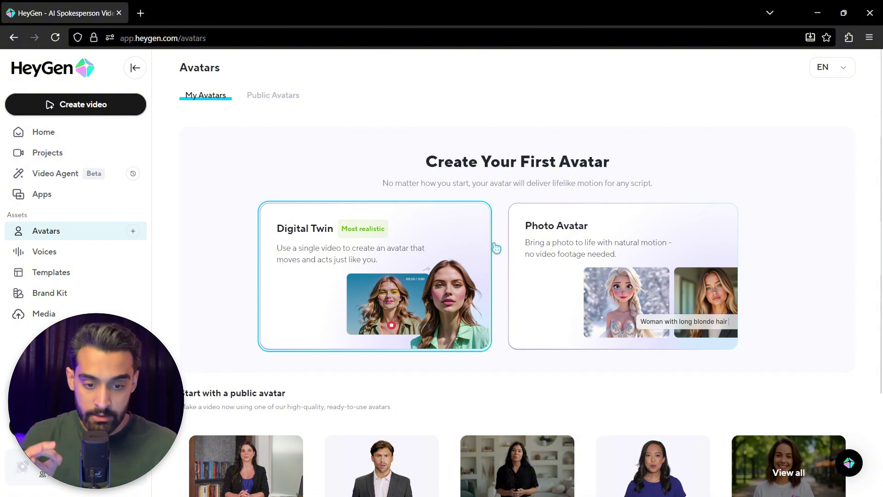
Step: Reveal the Photo Avatar card's Upload photo and Design with AI options
mouse_move(550, 236)
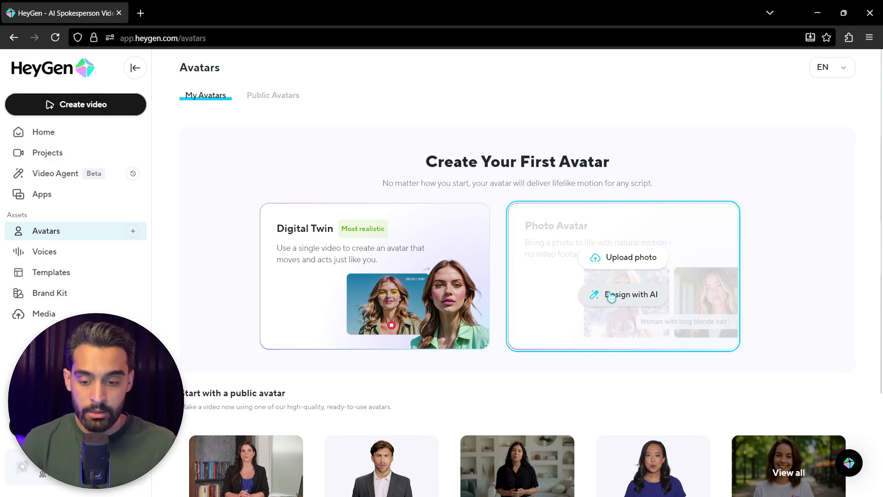
Step: Name the AI-designed avatar 'brandon' and set Early Middle Age, Man, Asian American
left_click(611, 296)
left_click(286, 221)
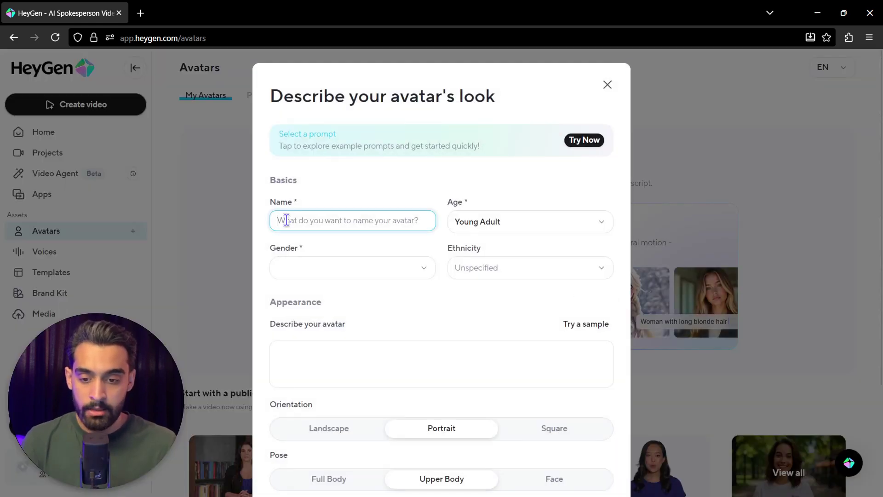
type("brandon")
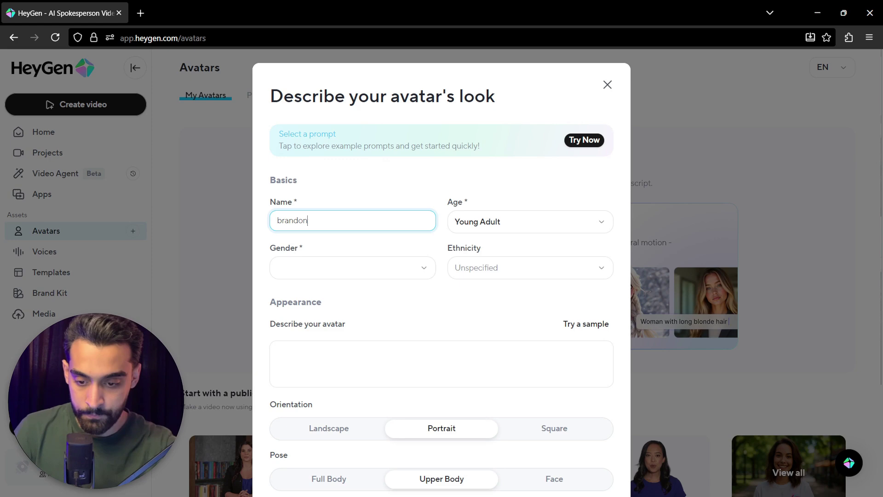
left_click(472, 229)
left_click(481, 267)
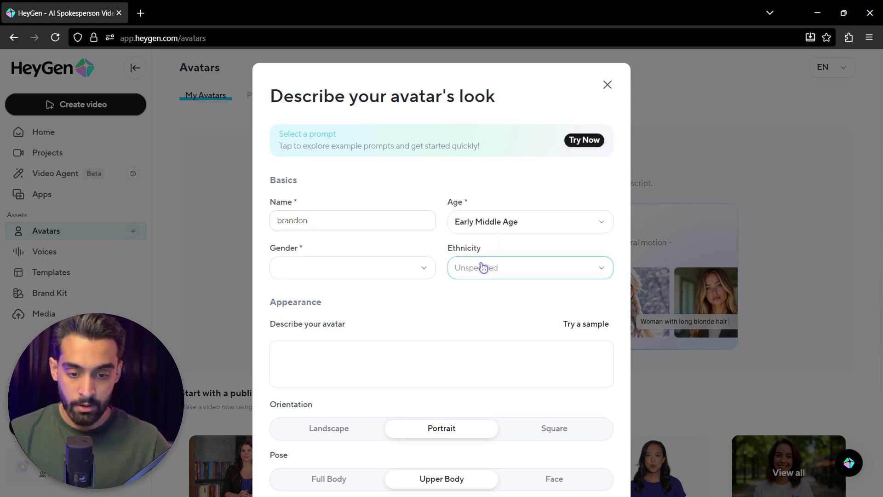
left_click(329, 266)
left_click(309, 294)
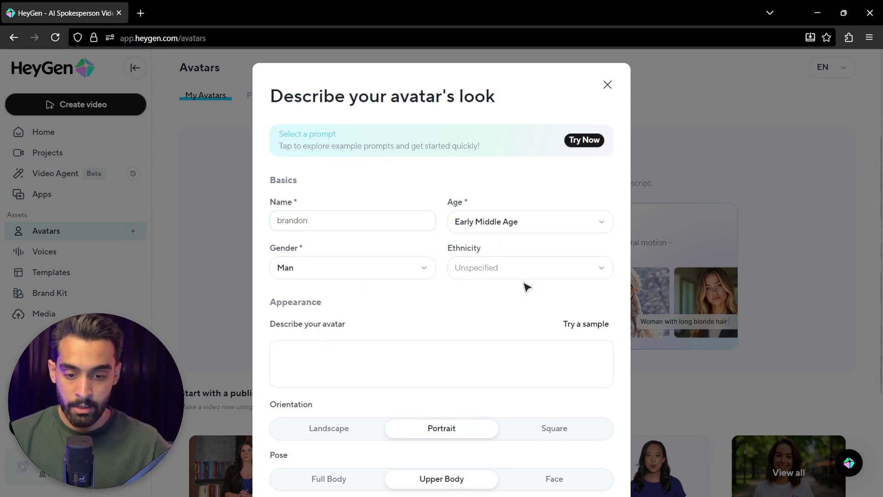
left_click(526, 270)
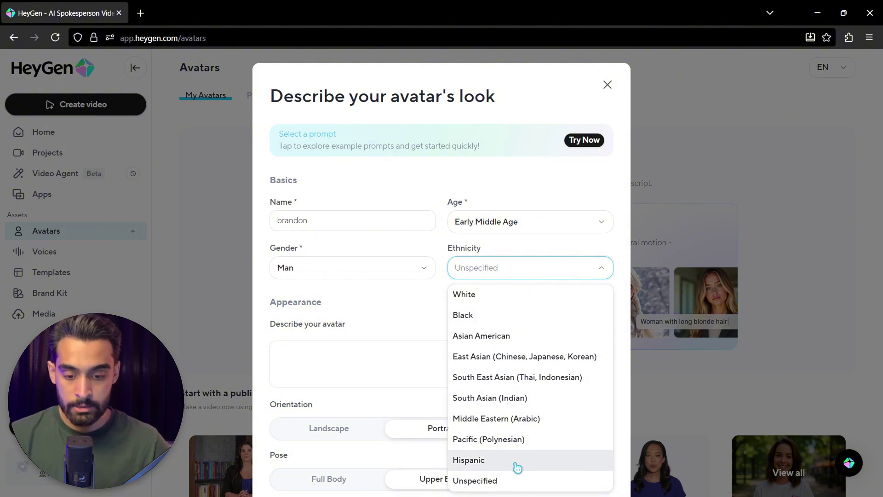
left_click(488, 339)
Step: Describe the avatar as a 32-year-old sitting in a car and choose the Realistic style
left_click(308, 365)
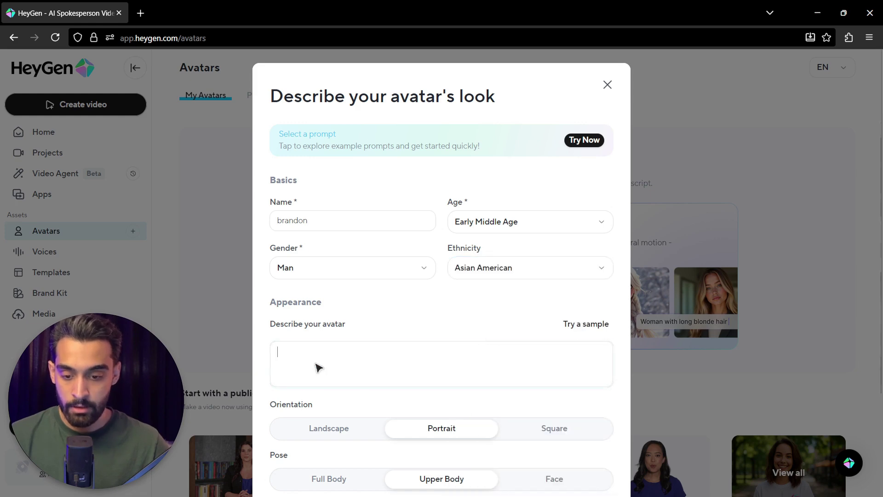
type("a")
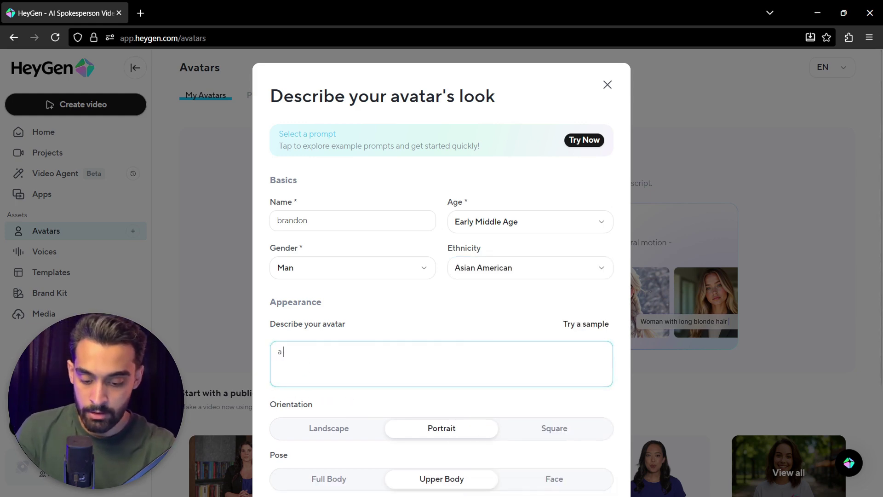
type(" 32 y/")
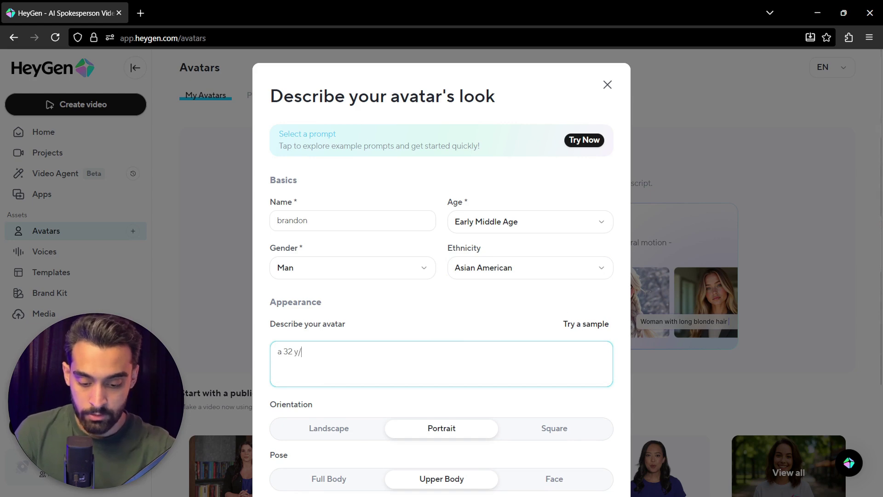
type("o")
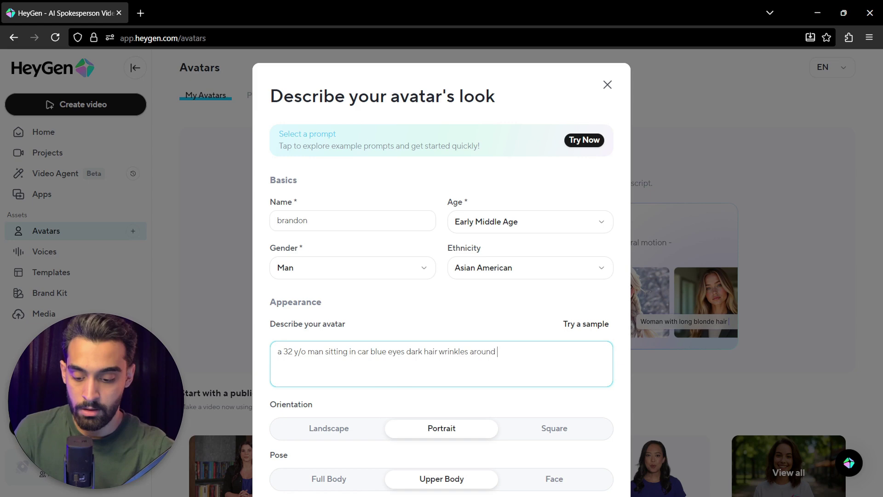
type("s")
scroll(286, 367, "down", 3)
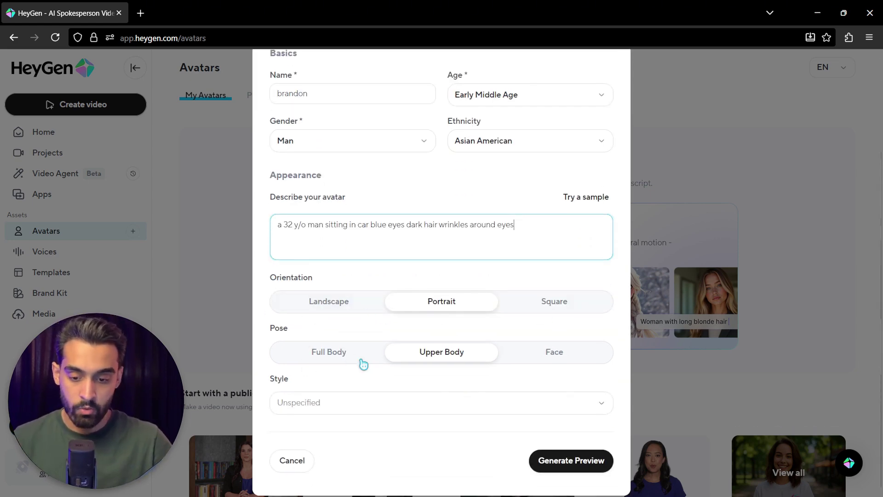
scroll(430, 391, "down", 1)
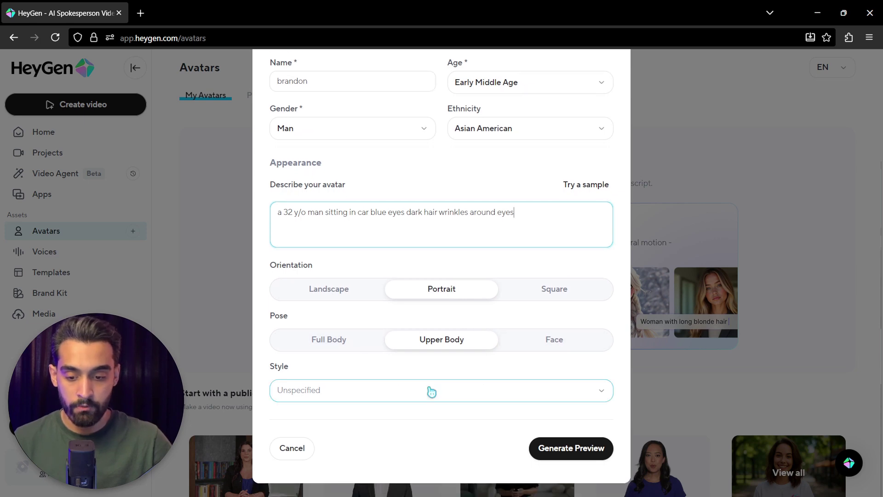
left_click(380, 395)
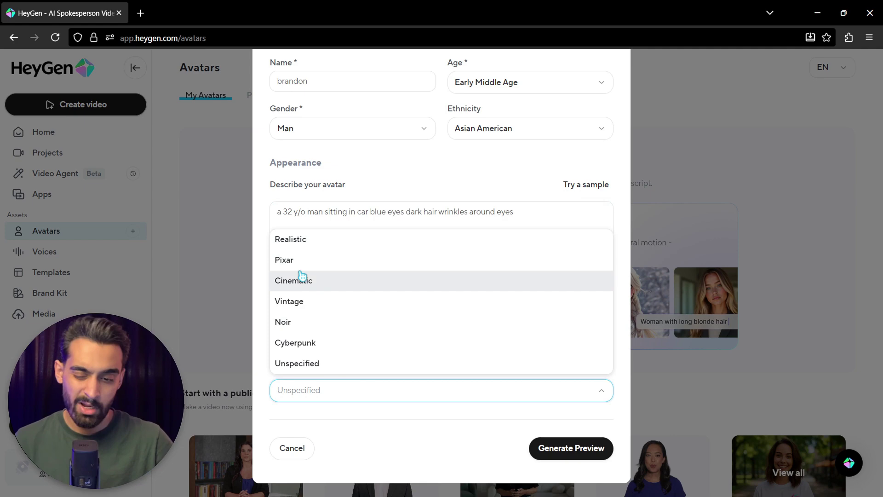
left_click(303, 247)
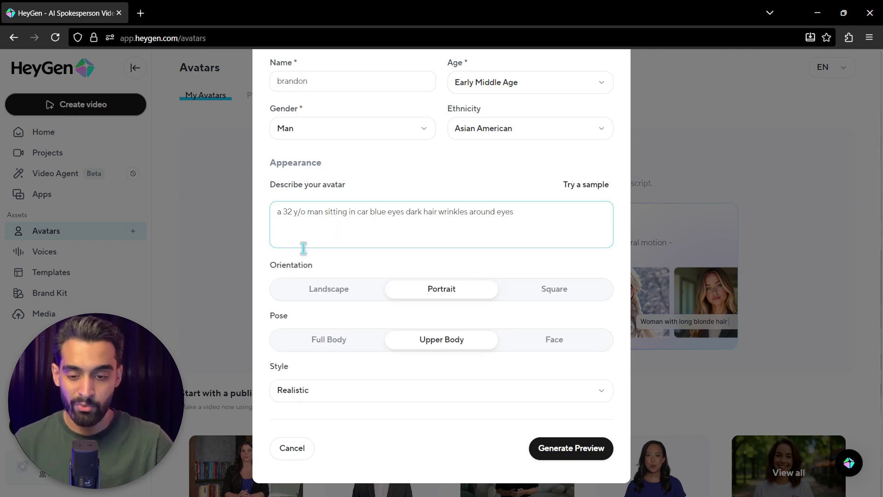
Step: Generate previews, save the fourth car photo as brandon, and reveal its Set Primary Voice option
left_click(577, 448)
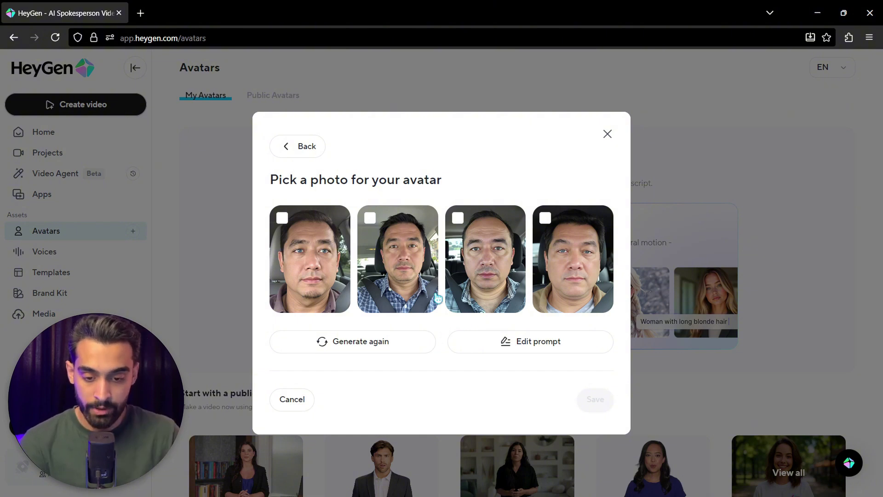
left_click(554, 256)
left_click(593, 395)
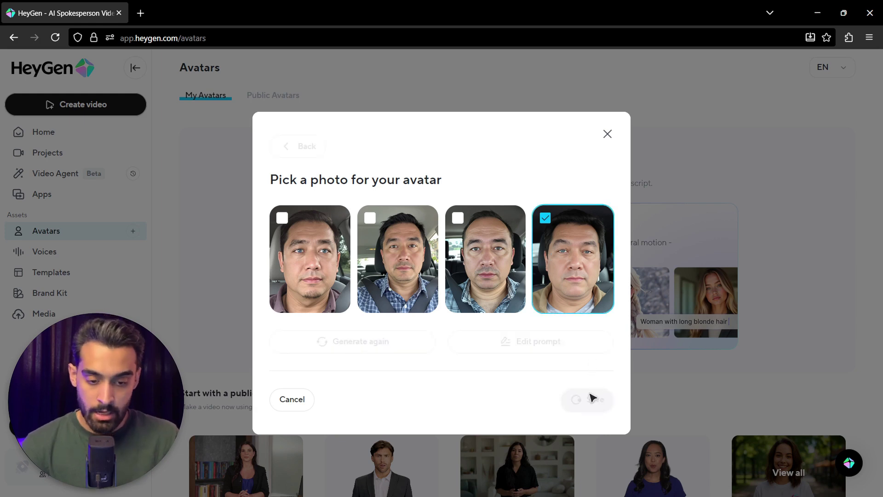
left_click(606, 133)
left_click(290, 189)
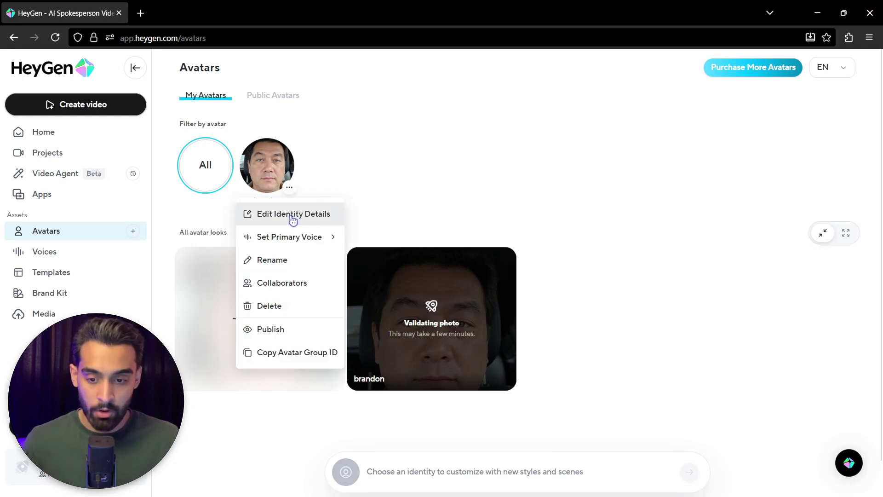
mouse_move(290, 237)
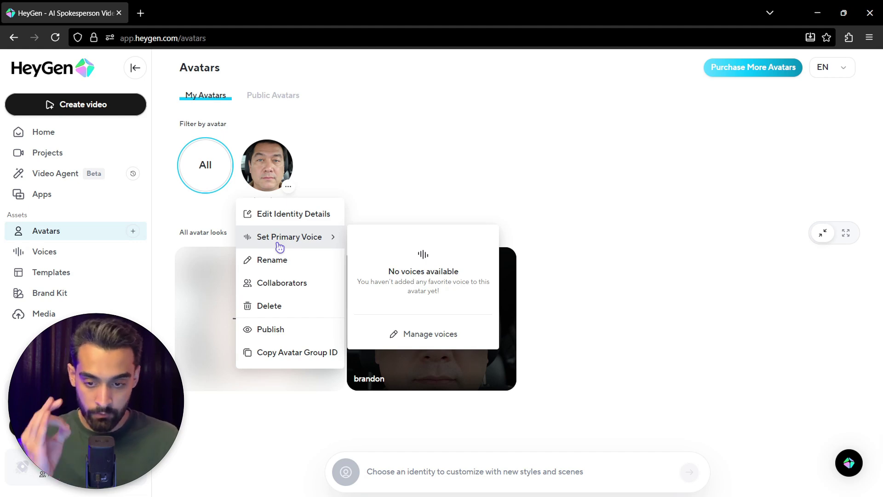
Step: Open brandon's voice management, skip the custom-voice upgrade, and check My Voices before returning to HeyGen Library
left_click(430, 334)
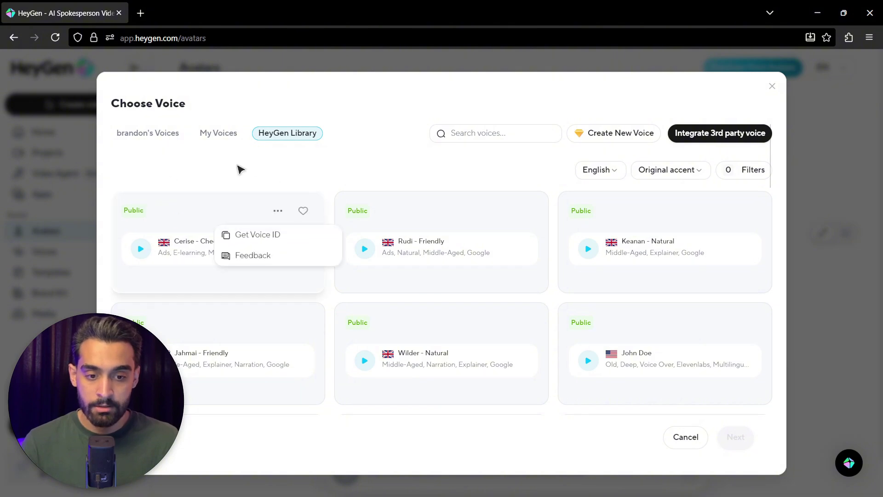
left_click(582, 138)
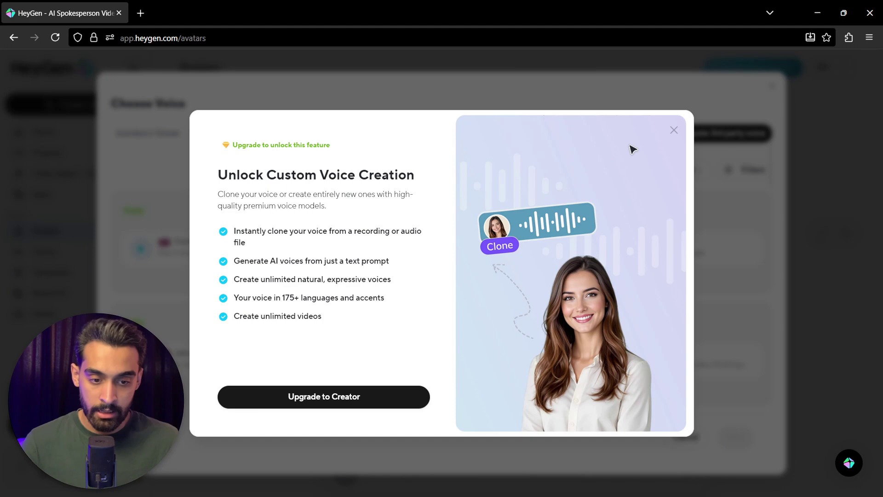
left_click(674, 138)
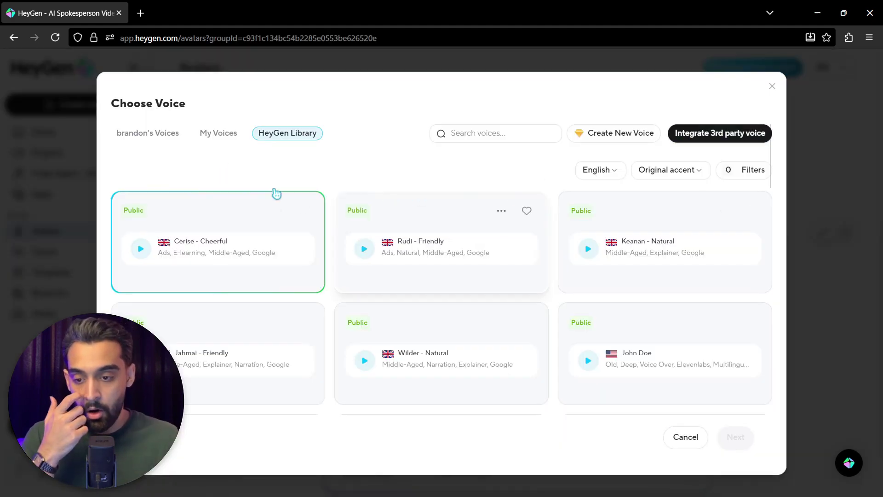
left_click(219, 132)
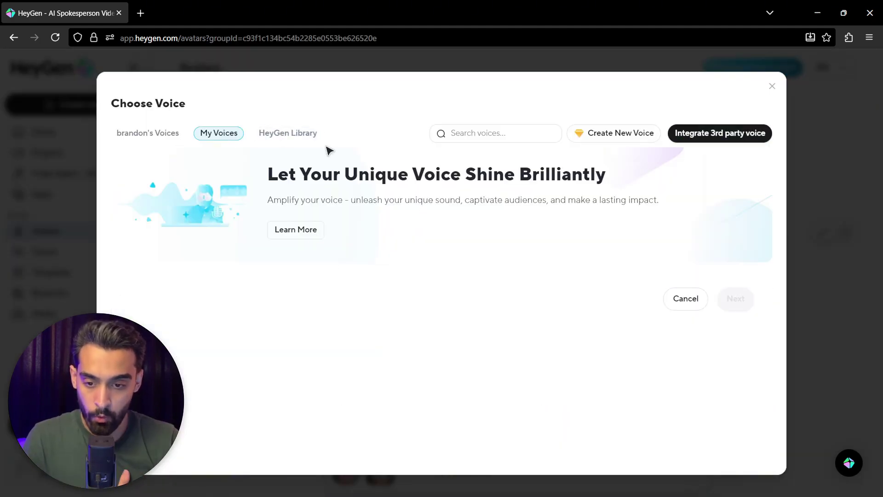
left_click(310, 138)
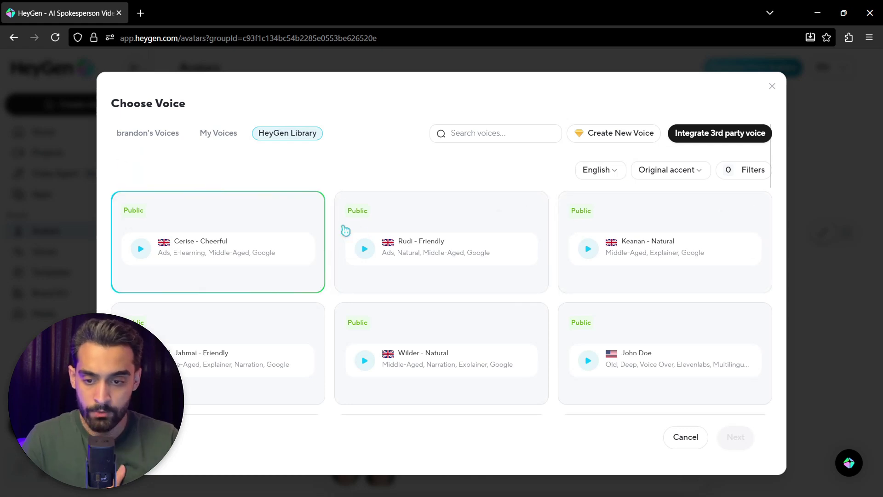
Step: Filter library voices to English (Hong Kong SAR) accent and add Chill Brian to brandon
left_click(606, 171)
left_click(615, 173)
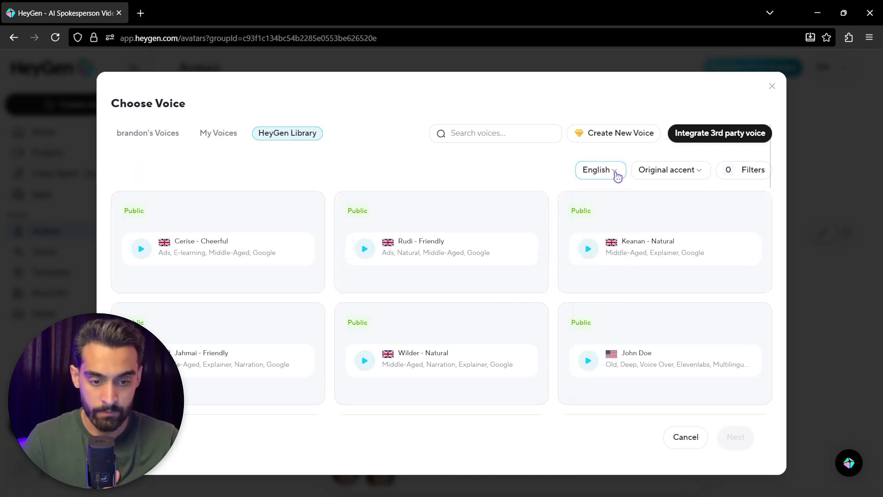
left_click(670, 171)
scroll(666, 258, "down", 3)
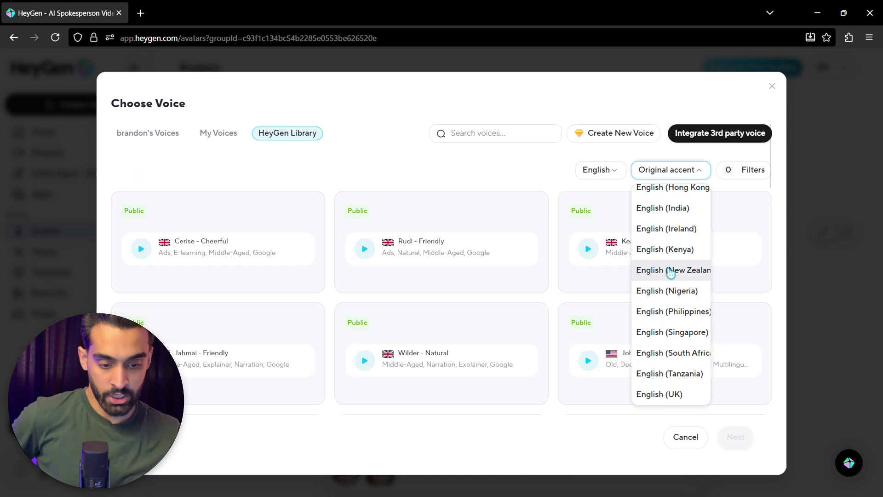
scroll(697, 318, "up", 3)
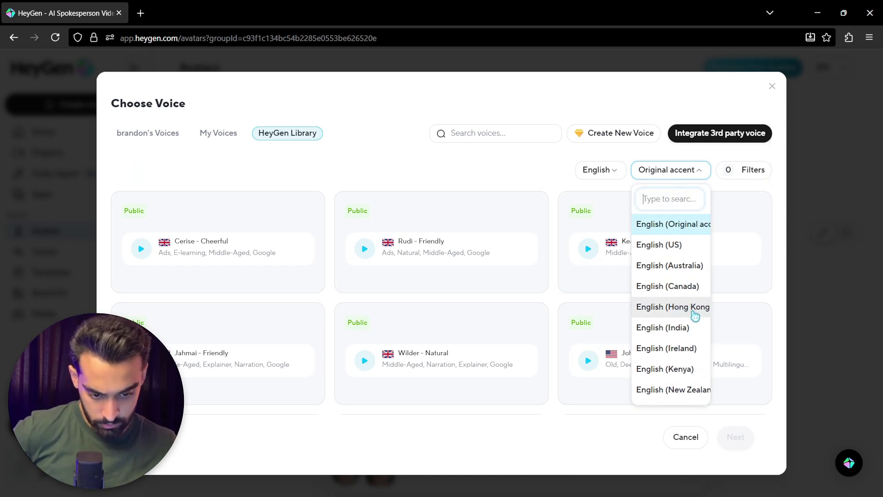
left_click(693, 308)
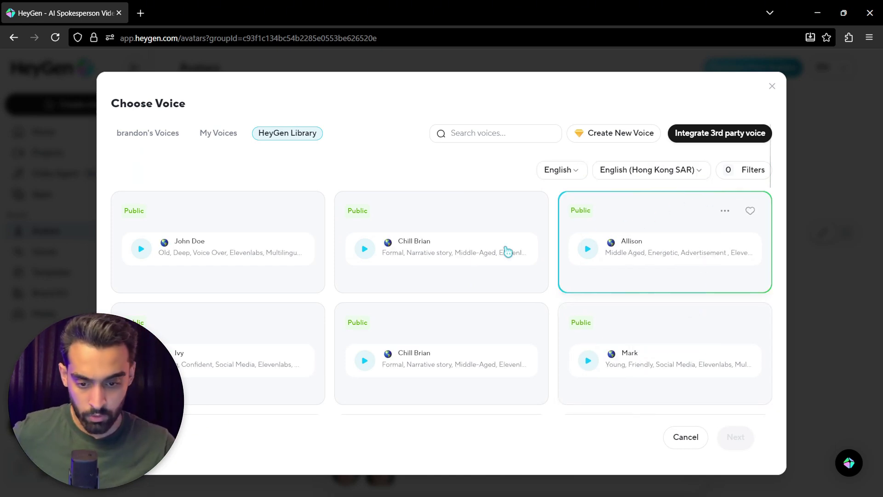
left_click(365, 249)
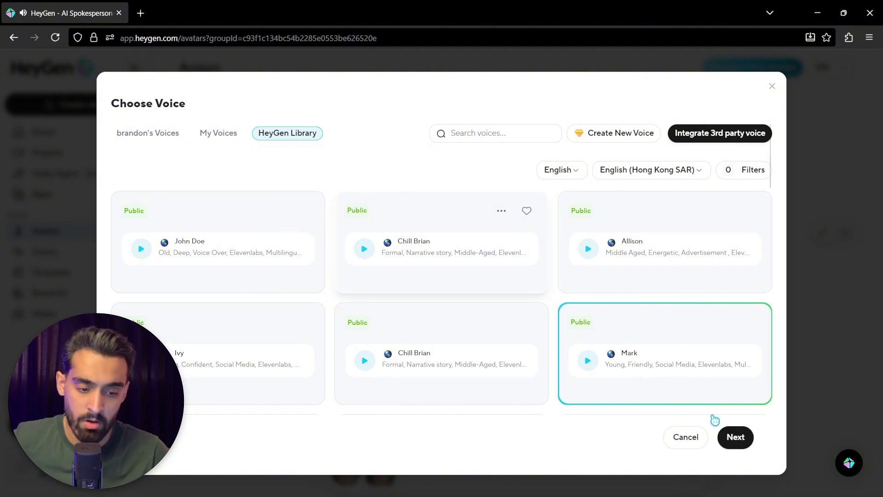
left_click(730, 437)
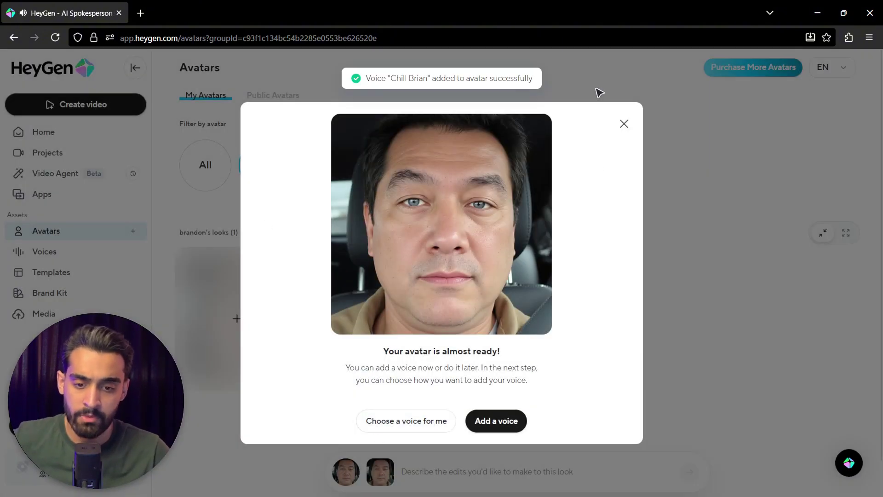